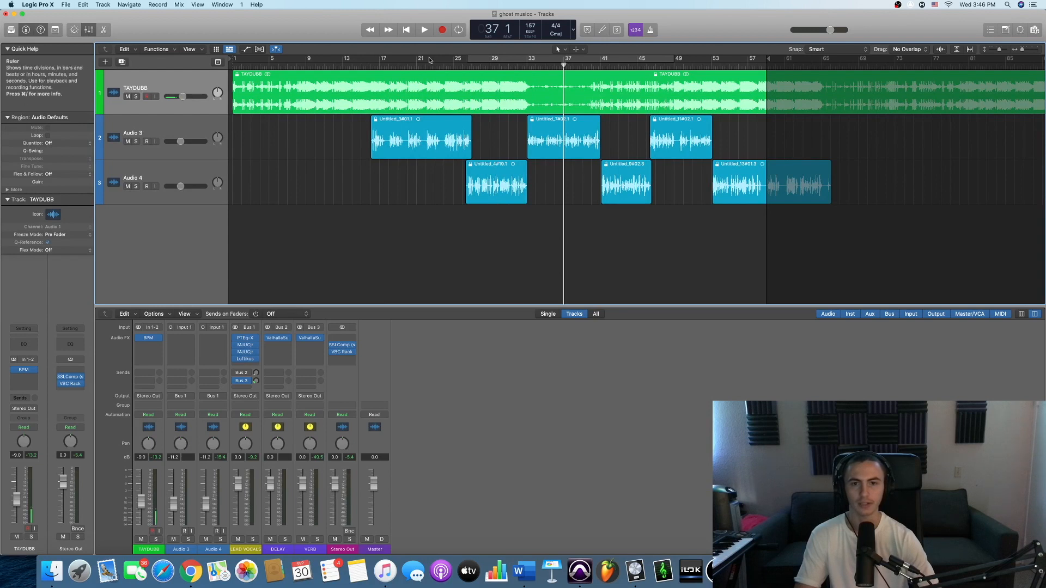
- Place the playhead at bar 16 and open the KeyFinder app, moving its window over the project
left_click(371, 67)
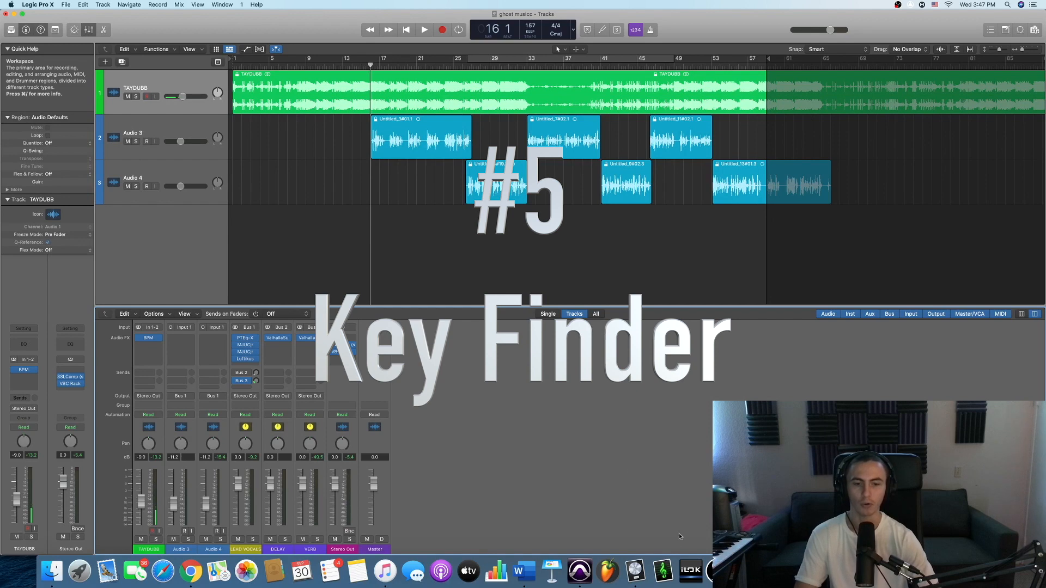
left_click(663, 571)
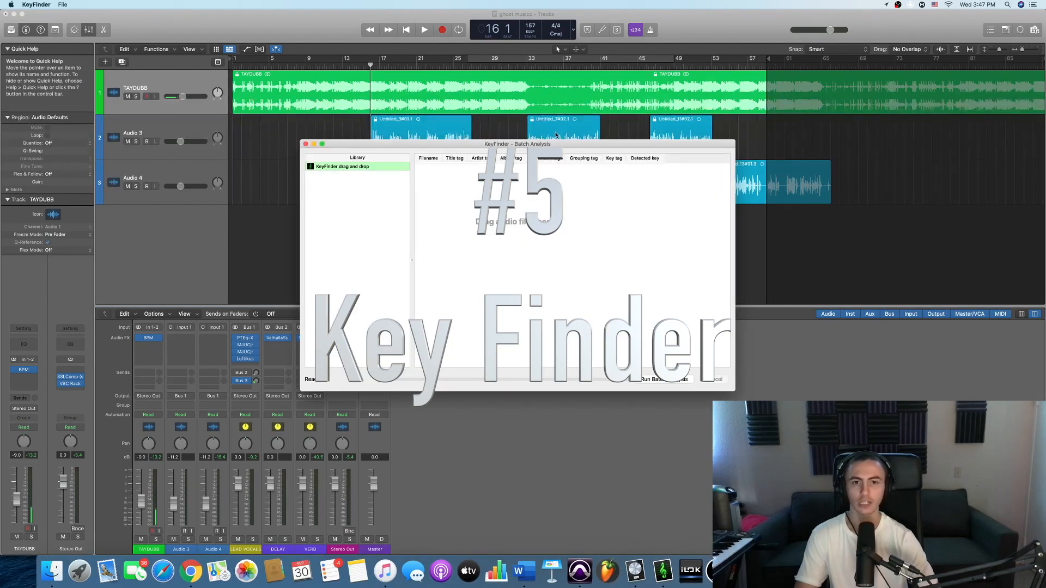
left_click_drag(555, 145, 500, 126)
left_click_drag(491, 153, 474, 139)
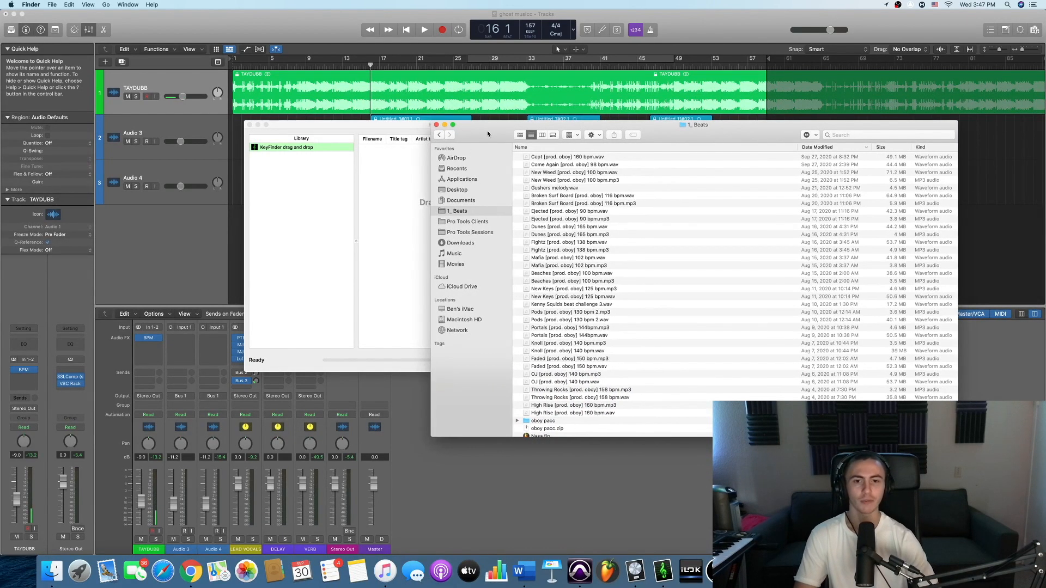
- Arrange the KeyFinder window and the 1_ Beats Finder window side by side so beats can be transferred
left_click_drag(487, 130, 556, 117)
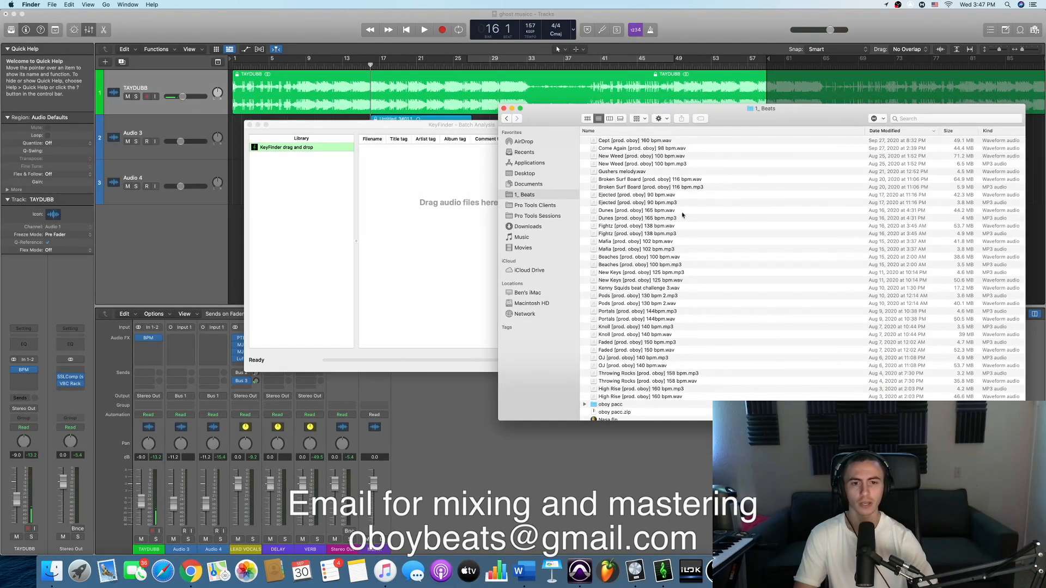
left_click(428, 197)
left_click_drag(435, 125, 374, 128)
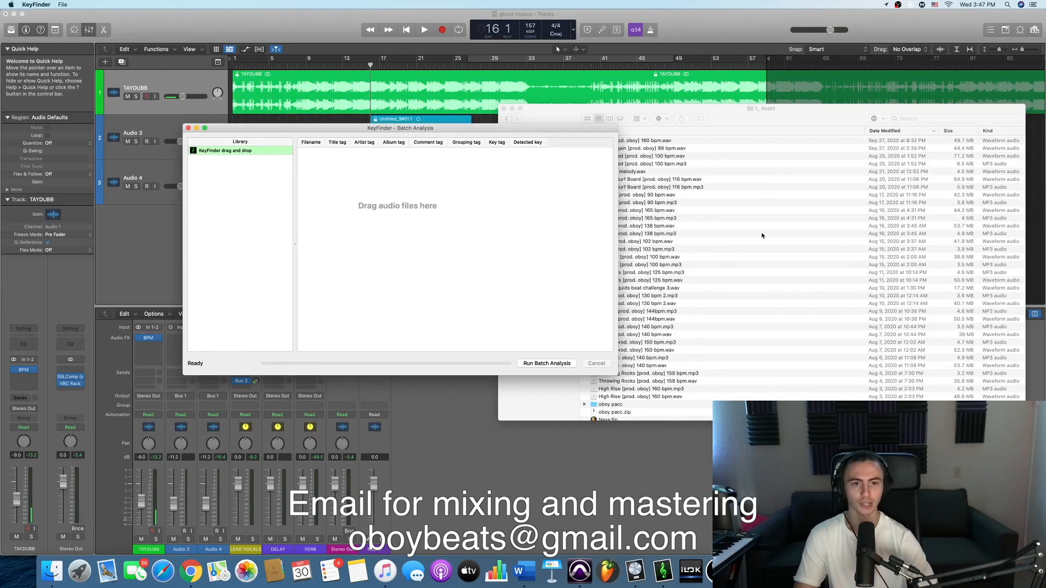
left_click(612, 197)
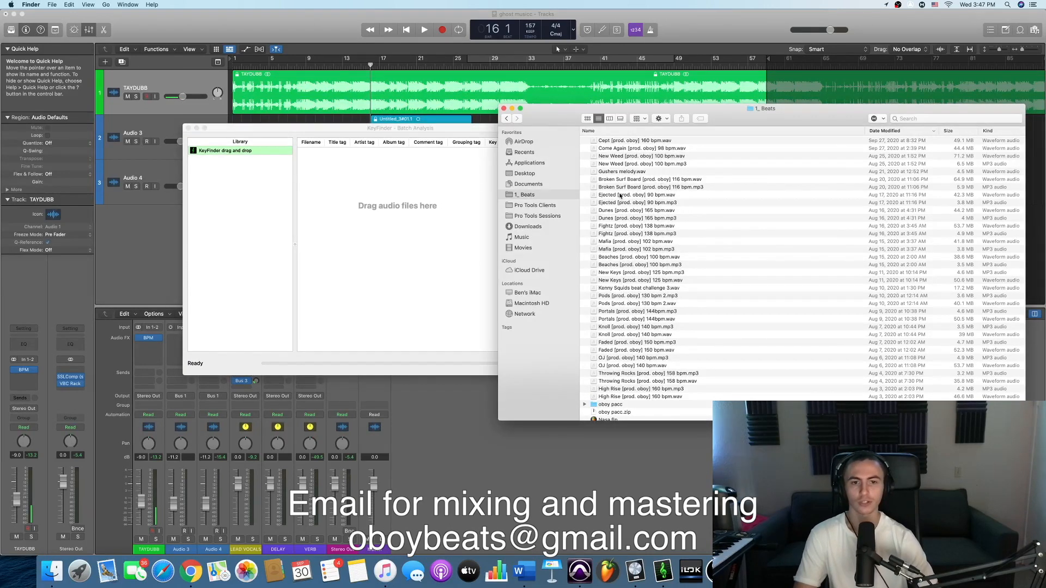
left_click_drag(548, 117, 637, 124)
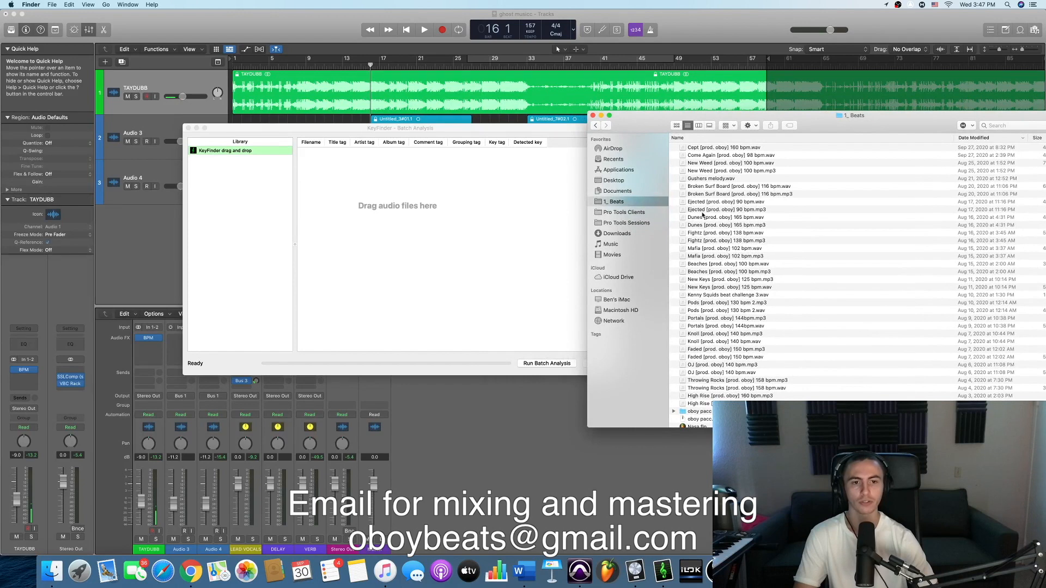
- Add the New Weed 100 bpm WAV file from the 1_ Beats folder to KeyFinder and close the Finder window
left_click_drag(699, 165, 403, 207)
left_click(430, 194)
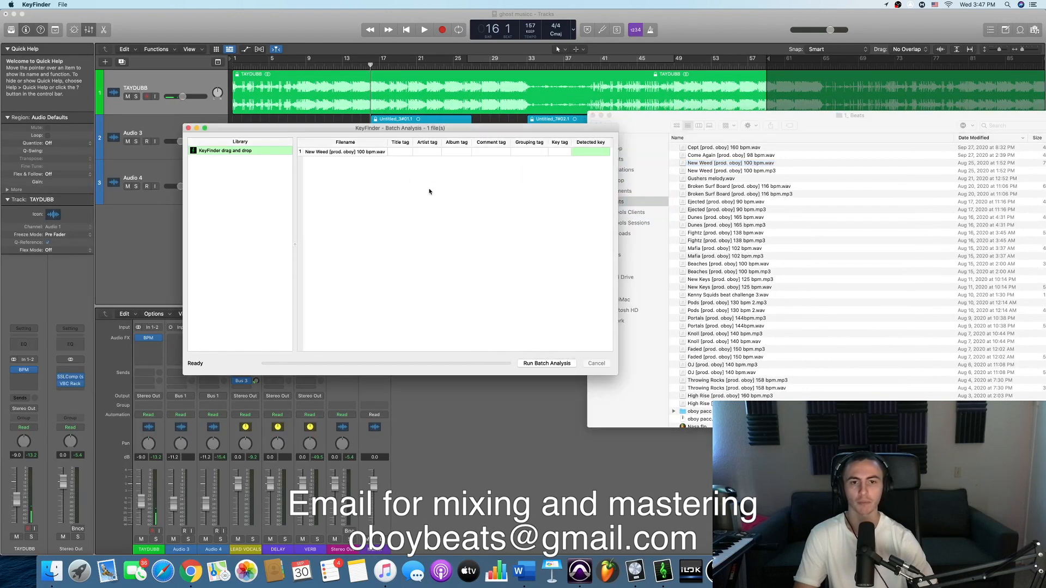
left_click(601, 116)
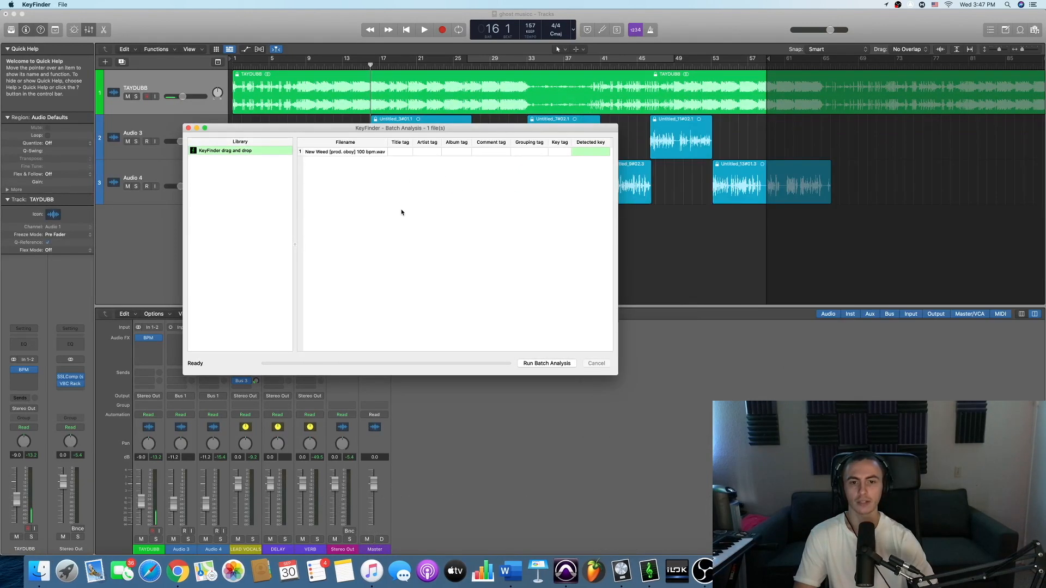
- Run KeyFinder's batch analysis on the New Weed beat and check its detected key
left_click(548, 364)
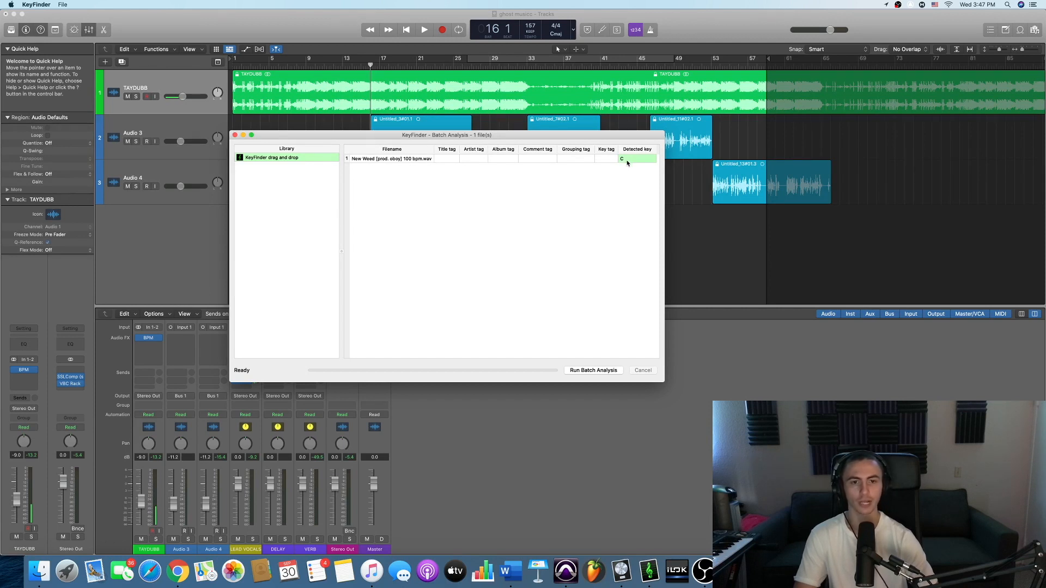
left_click(402, 161)
left_click(586, 163)
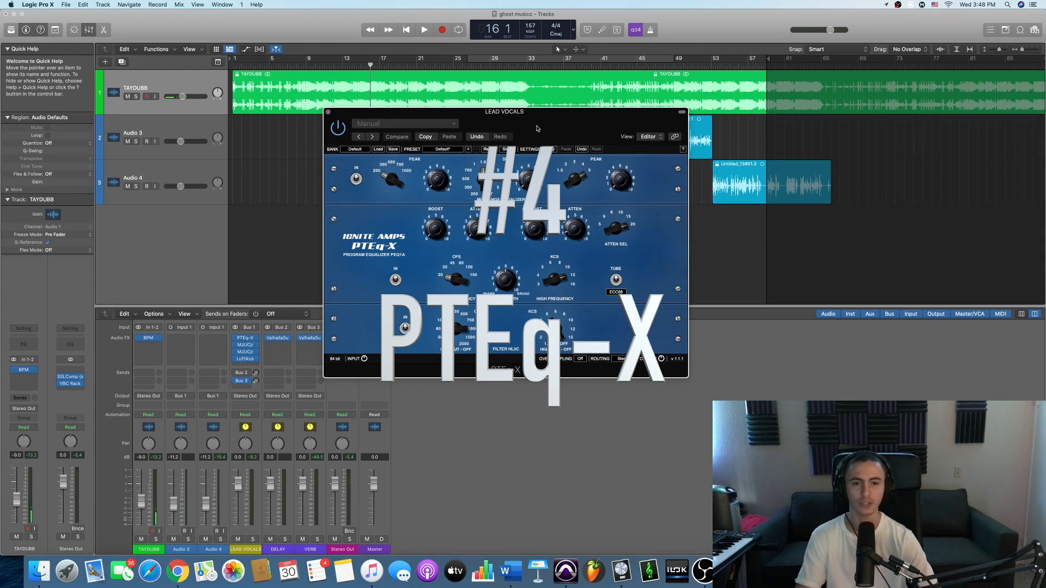
left_click_drag(562, 125, 589, 131)
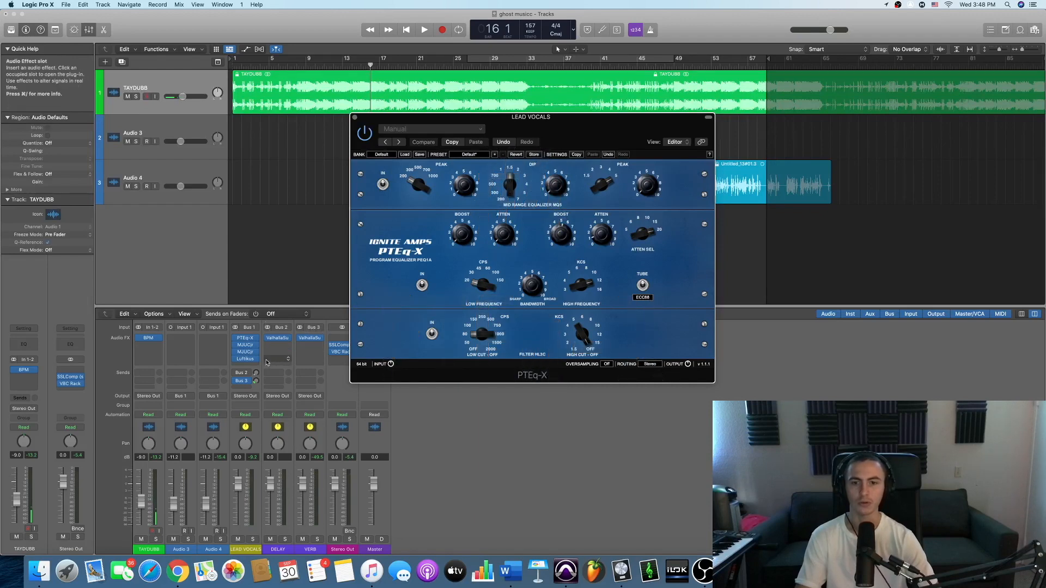
left_click_drag(580, 125, 603, 155)
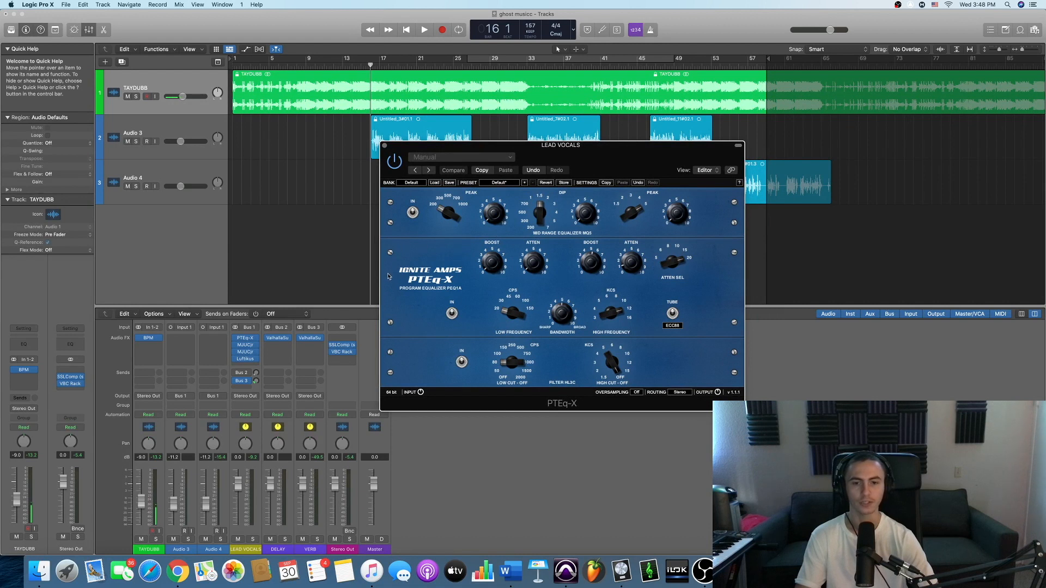
left_click_drag(623, 159, 598, 158)
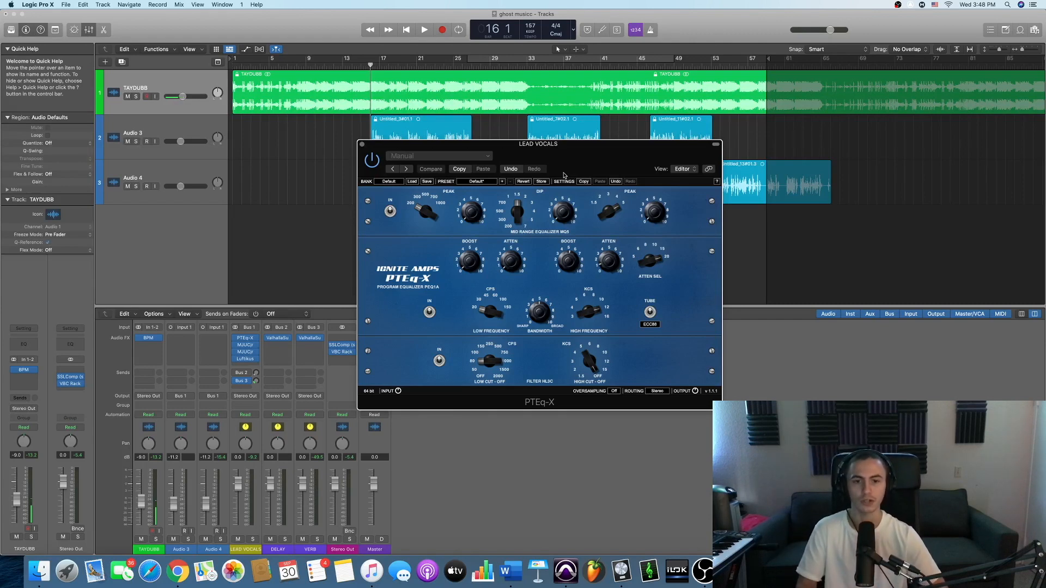
- Bypass both MJUCjr compressors and Luftikus on the LEAD VOCALS channel, leaving PTEq-X active
left_click_drag(574, 157, 669, 169)
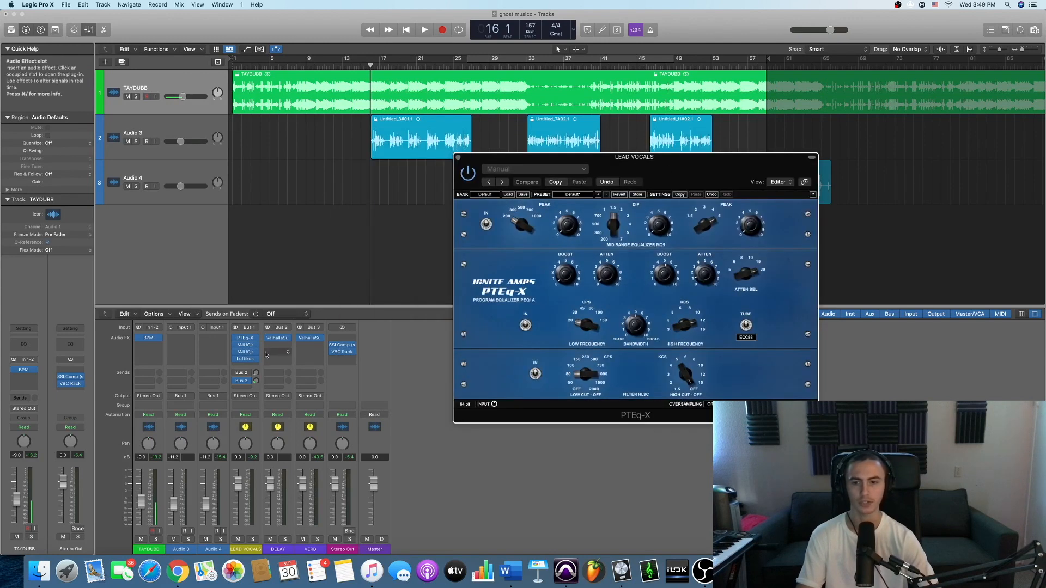
left_click_drag(235, 360, 235, 345)
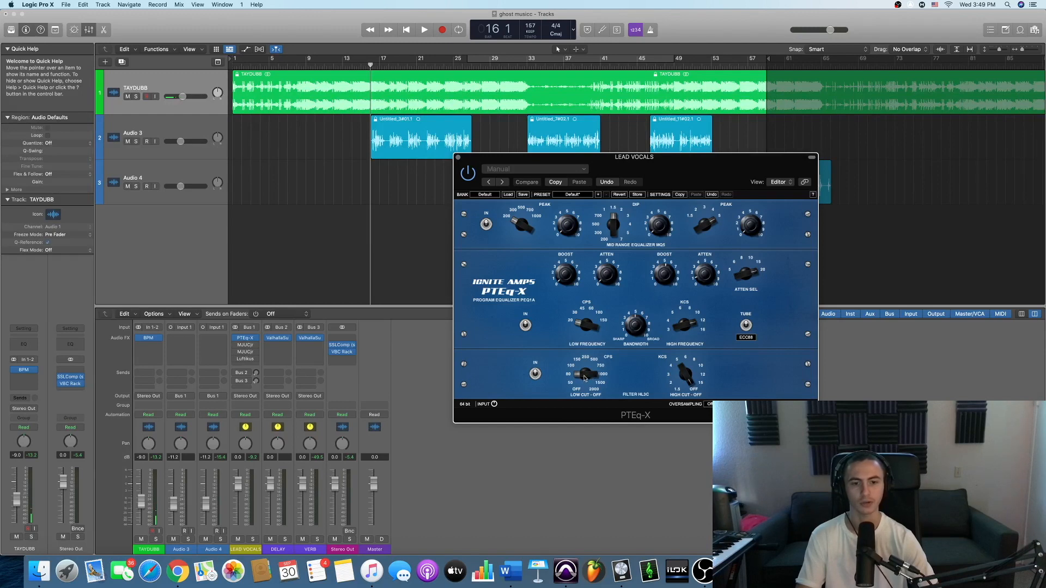
- Turn on the cycle area and place the playhead at bar 26, where the second vocal track starts
left_click_drag(496, 163, 481, 219)
left_click(473, 62)
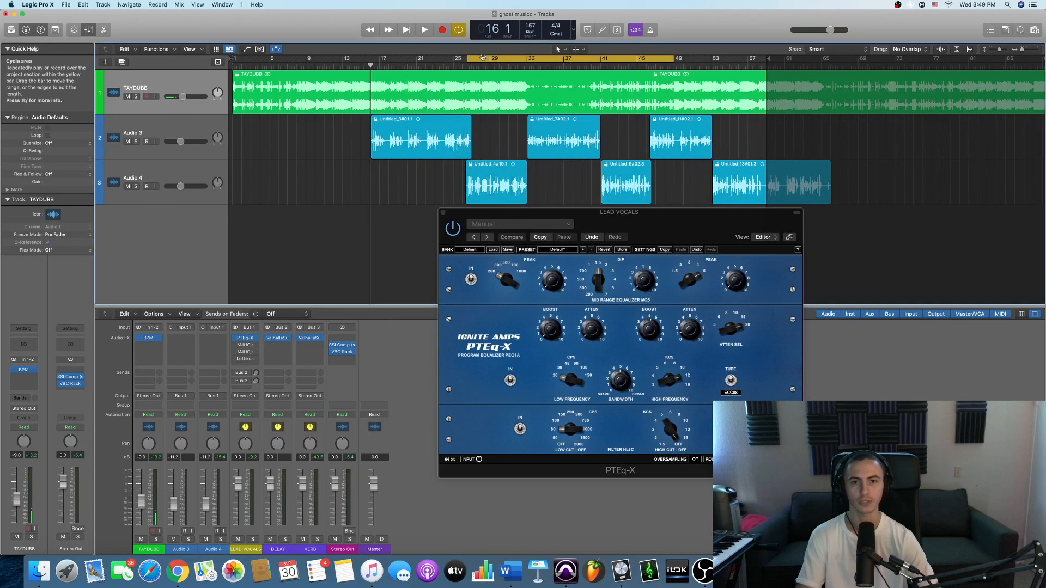
left_click(469, 66)
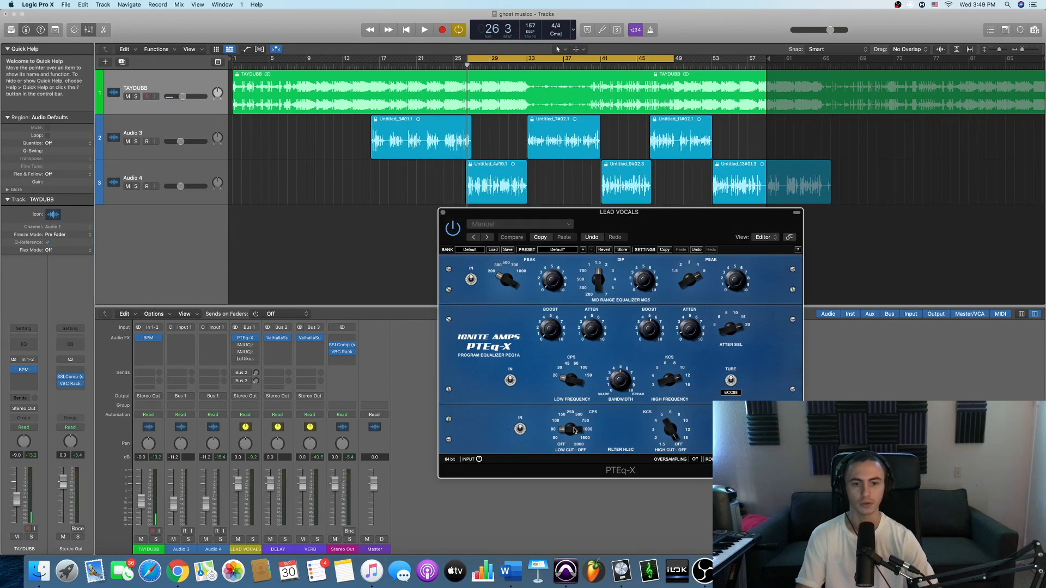
- Play the vocals from bar 26 while adjusting the low-cut filter in PTEq-X, and stop playback
key("space")
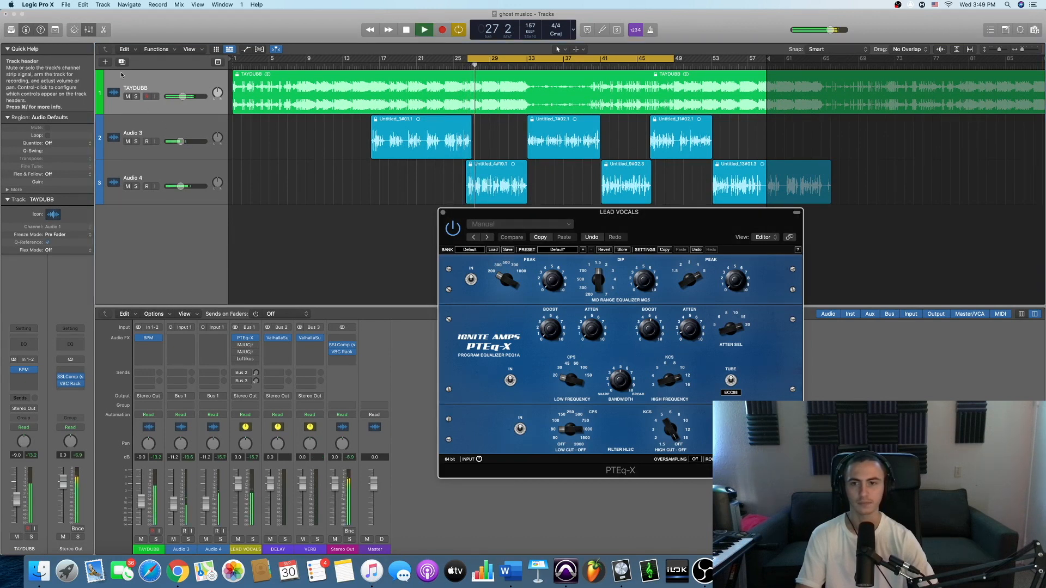
mouse_move(571, 430)
left_mouse_down()
mouse_move(590, 381)
mouse_move(571, 429)
left_mouse_up()
key("space")
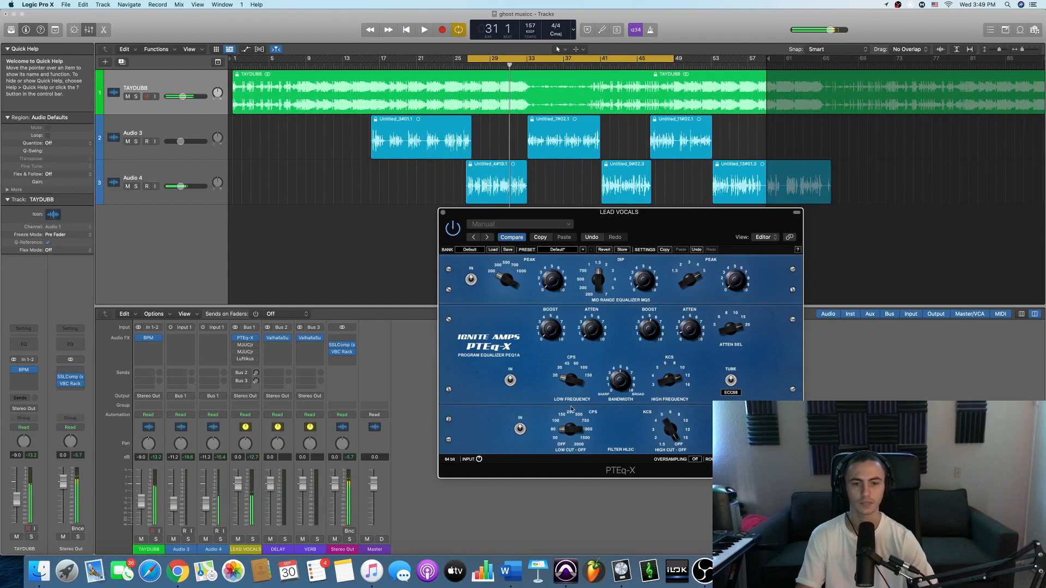
left_click_drag(615, 211, 582, 193)
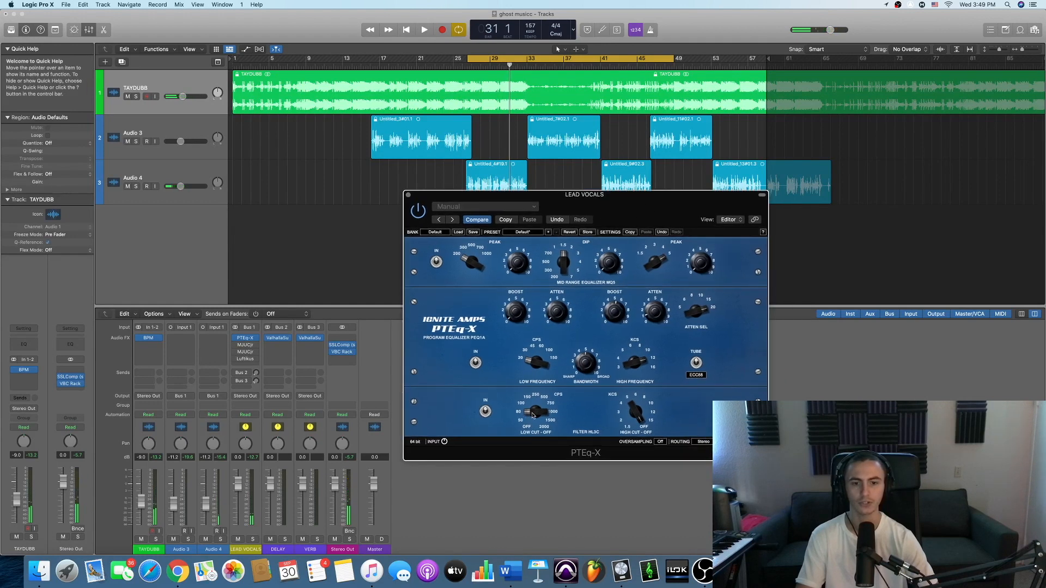
left_click_drag(637, 206, 722, 198)
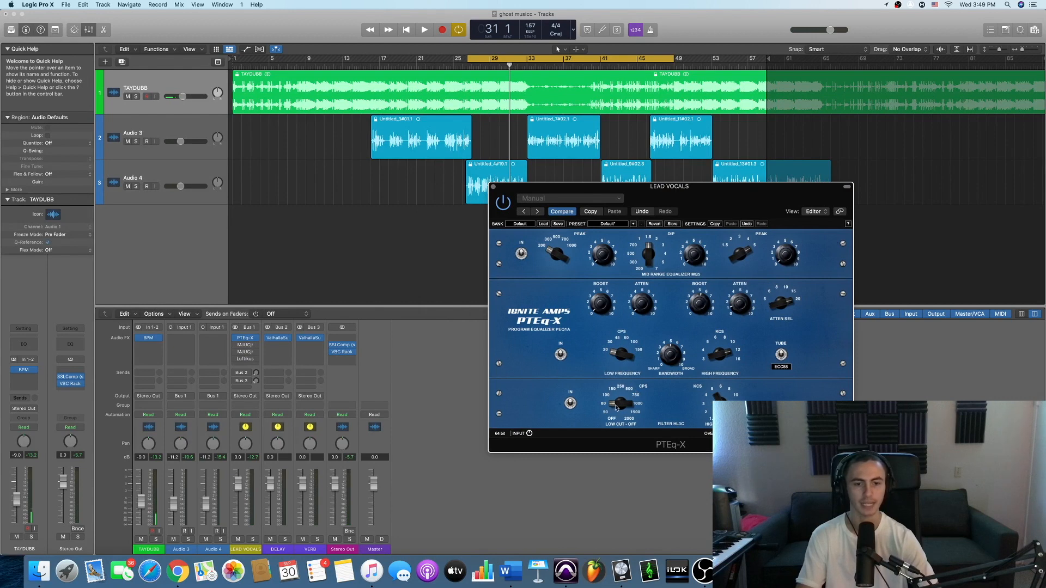
left_click_drag(733, 197, 714, 186)
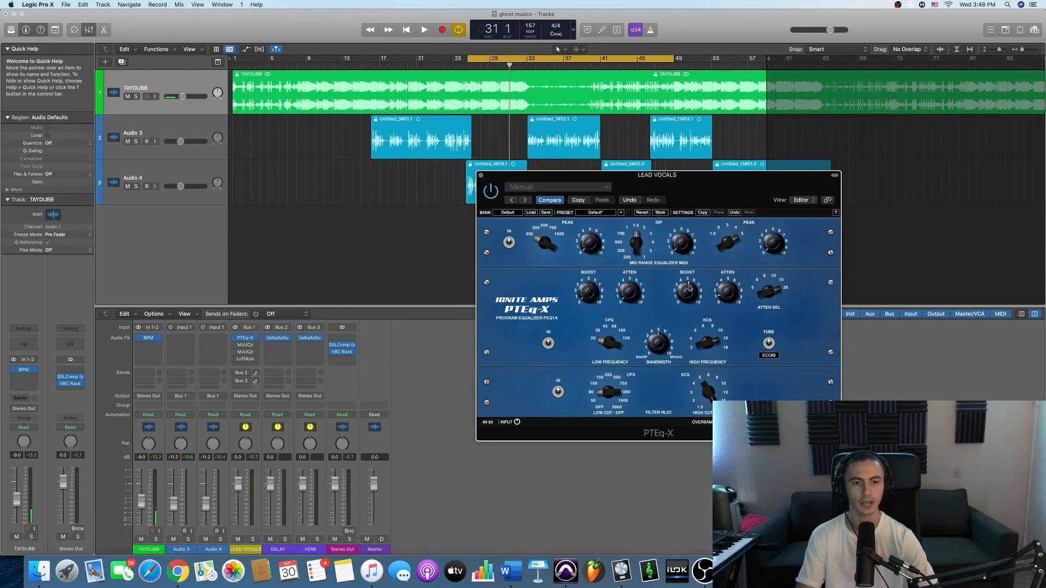
left_click_drag(680, 188, 681, 214)
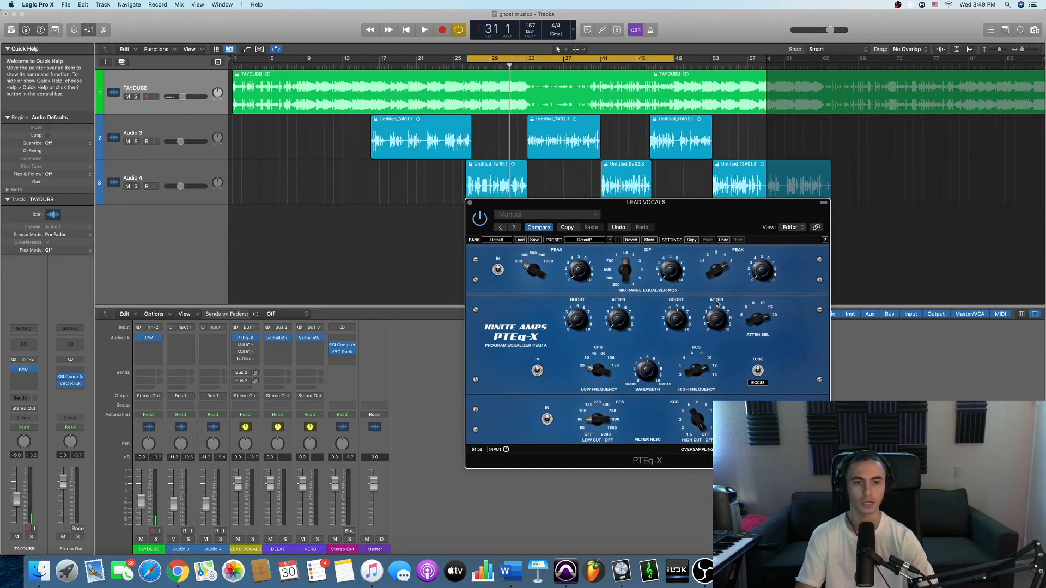
left_click_drag(694, 219, 746, 223)
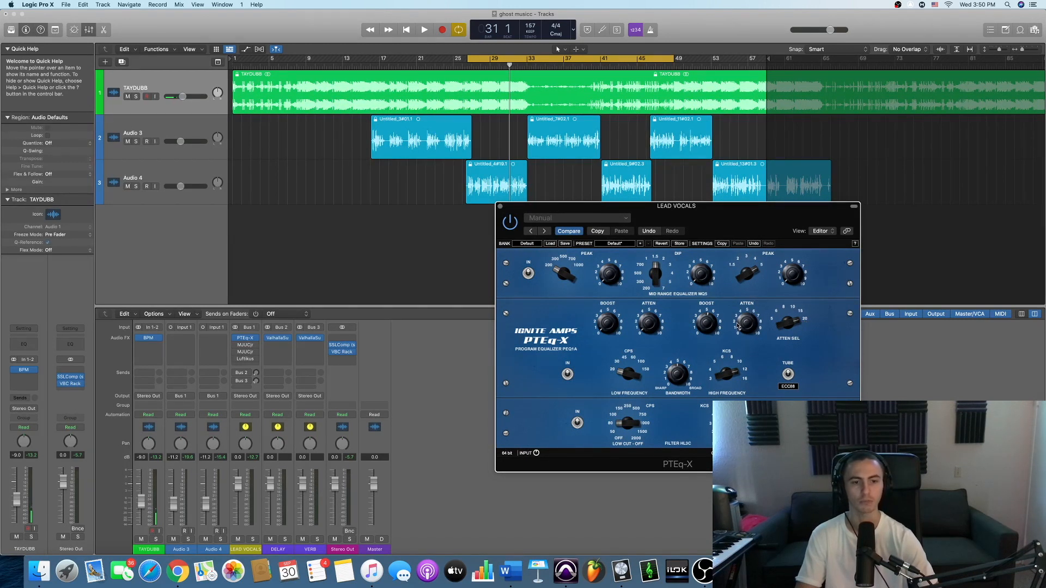
left_click_drag(743, 214, 714, 173)
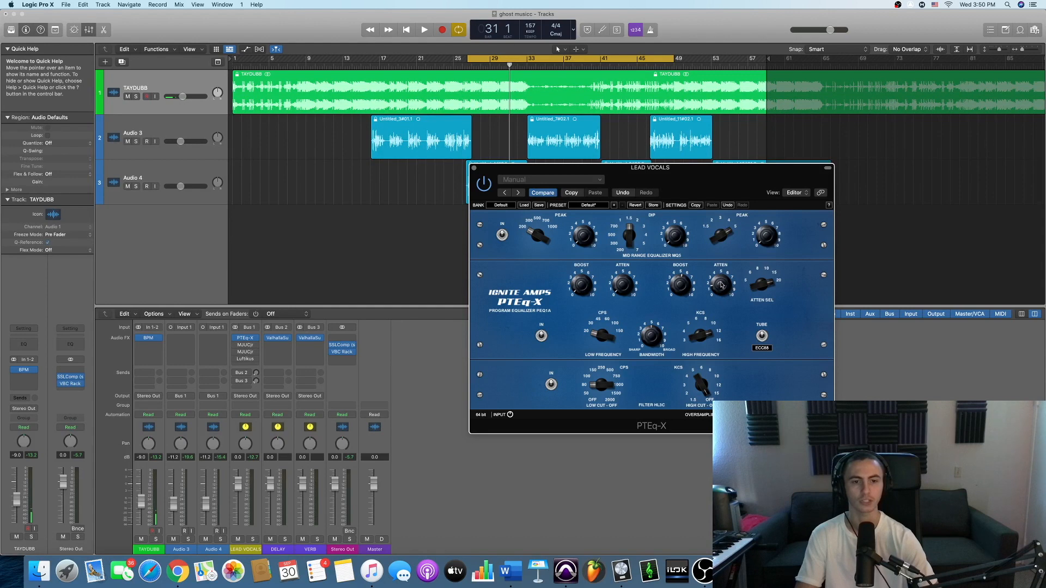
- Play the project from bar 31 to audition PTEq-X on the lead vocals, and stop playback
left_click_drag(685, 185, 769, 205)
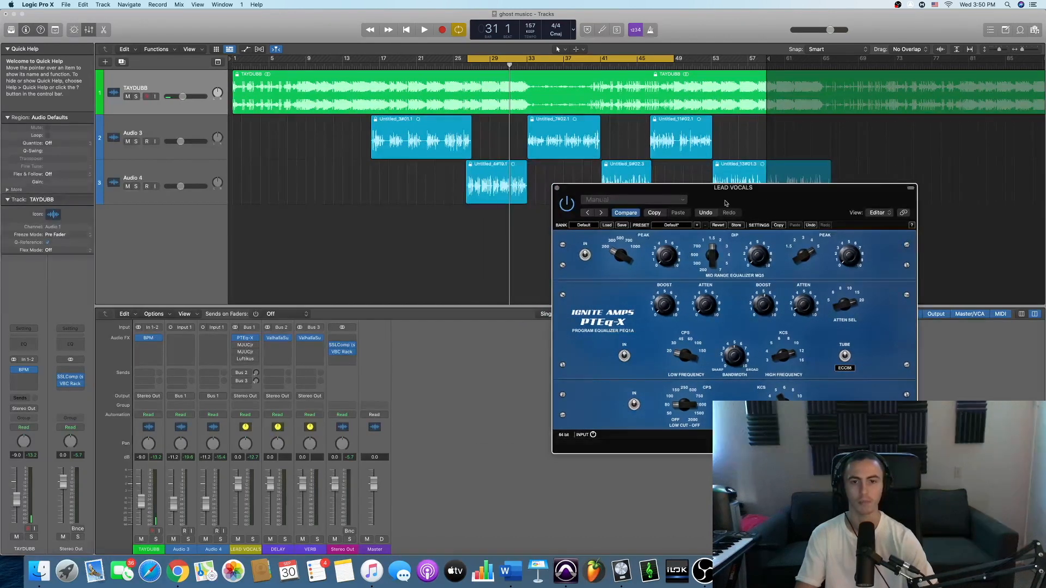
key("space")
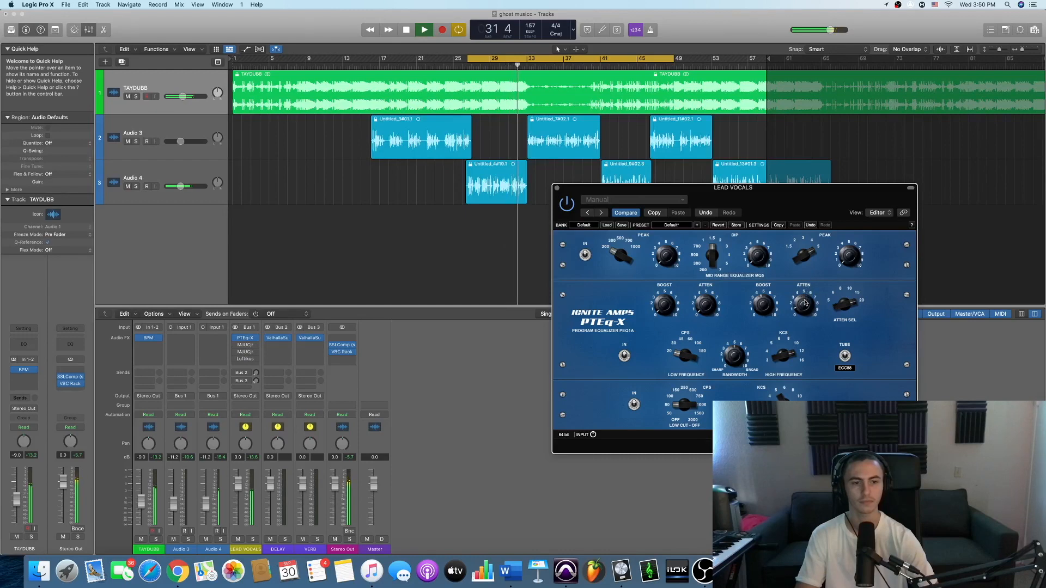
key("space")
left_click_drag(767, 212, 656, 187)
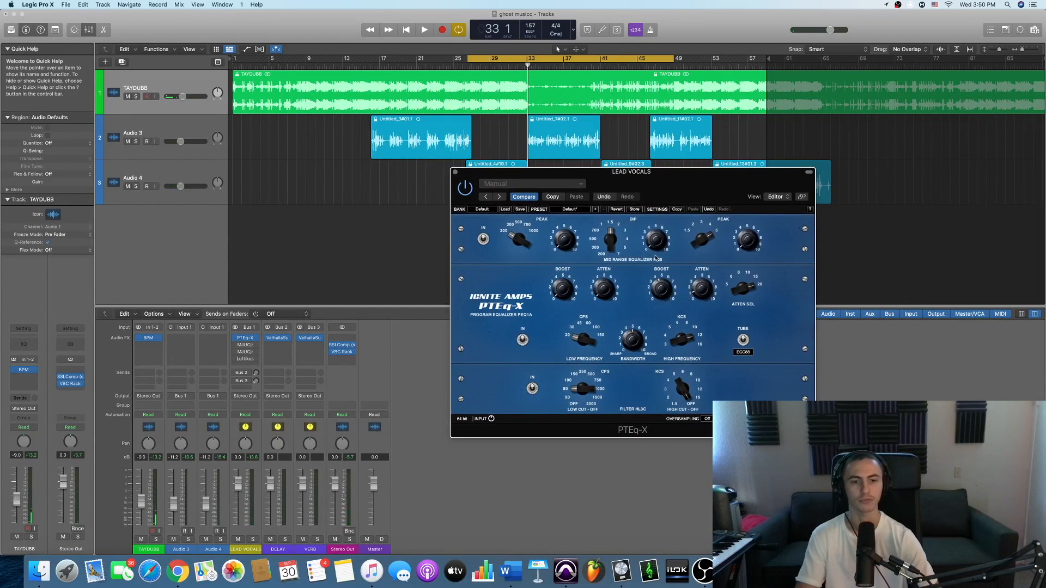
left_click_drag(687, 192, 661, 197)
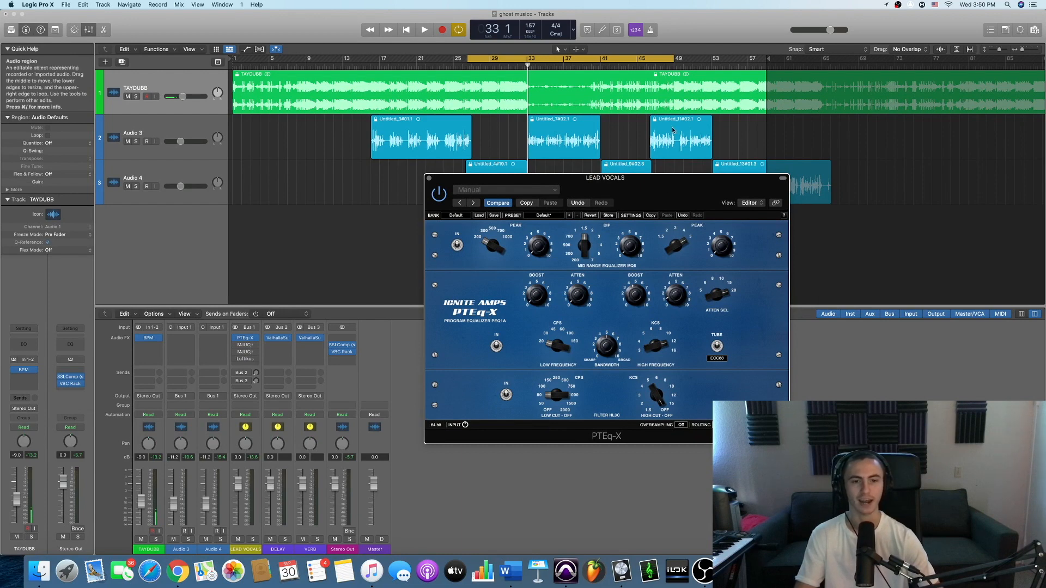
left_click_drag(635, 193, 693, 187)
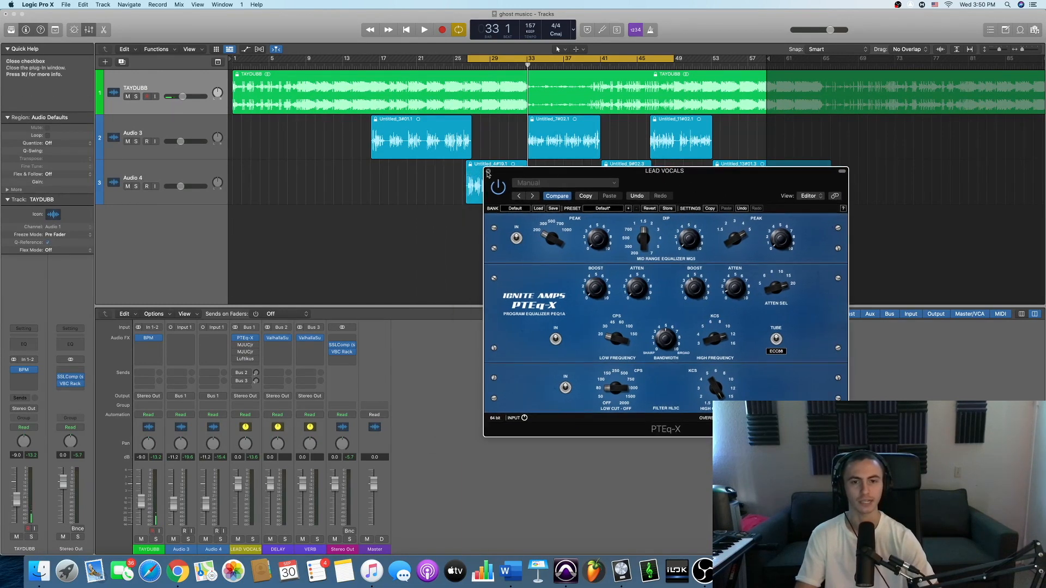
left_click_drag(710, 179, 698, 180)
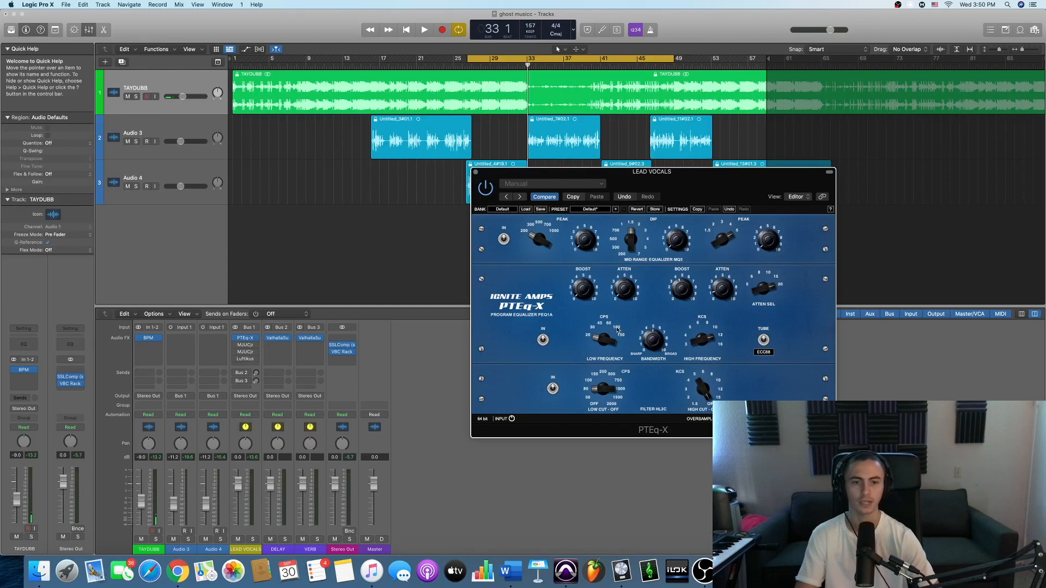
left_click_drag(642, 186, 627, 188)
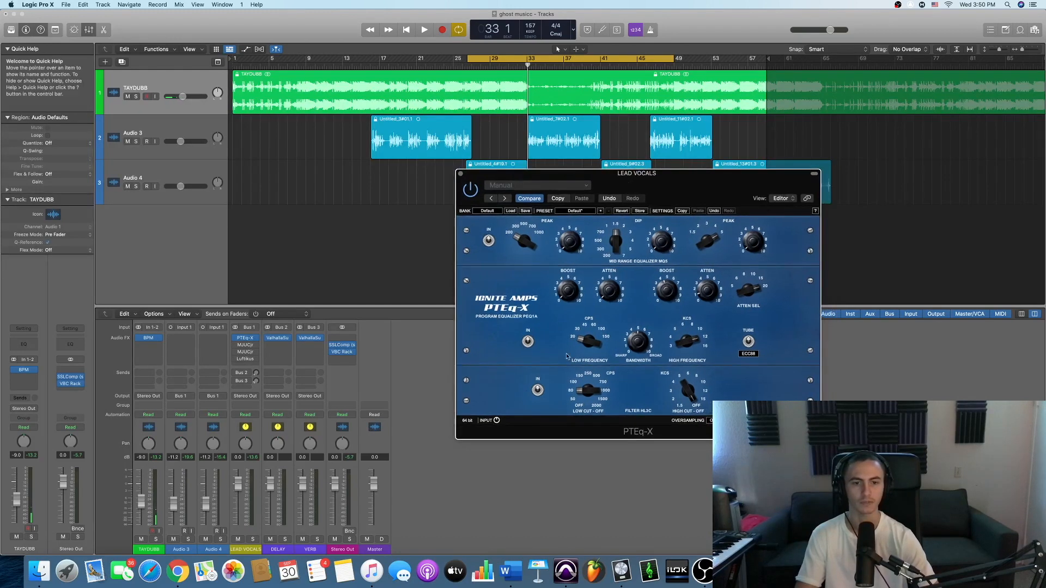
- Close the PTEq-X window of the LEAD VOCALS channel
mouse_move(604, 341)
left_mouse_down()
mouse_move(602, 305)
mouse_move(587, 332)
left_mouse_up()
left_click_drag(465, 176, 442, 175)
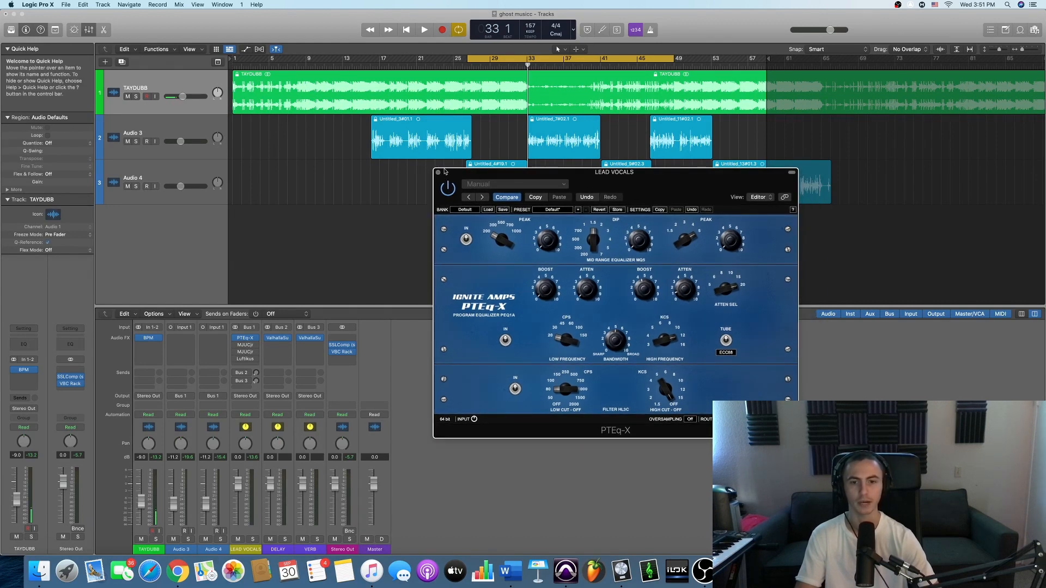
left_click(438, 173)
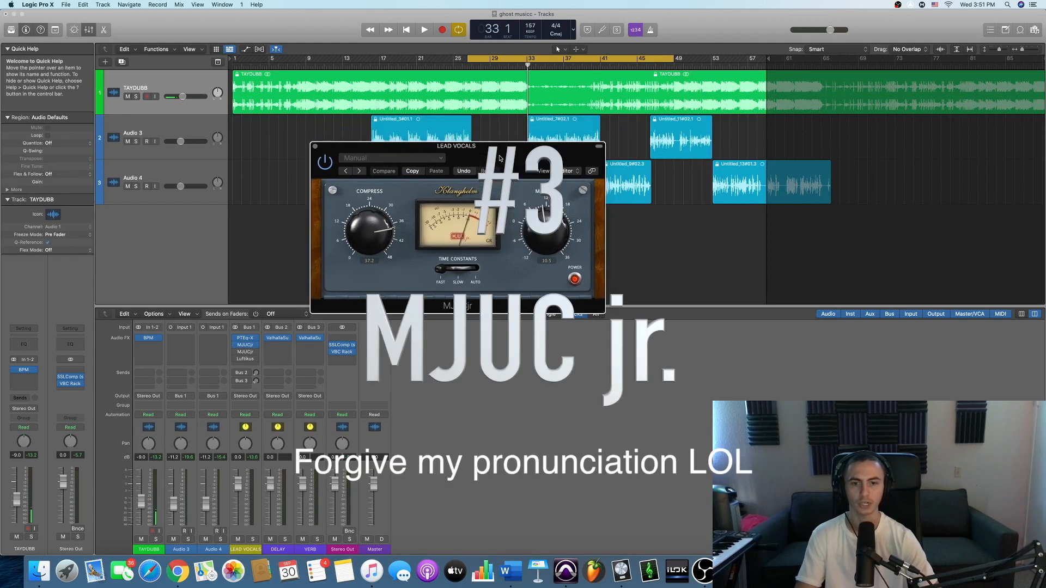
left_click_drag(483, 155, 532, 173)
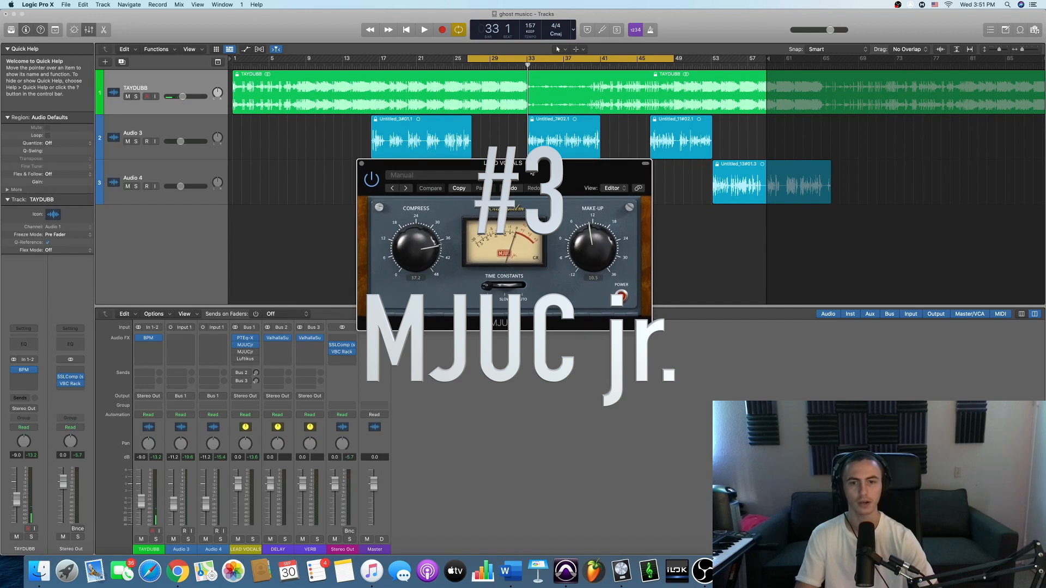
left_click_drag(532, 181, 585, 189)
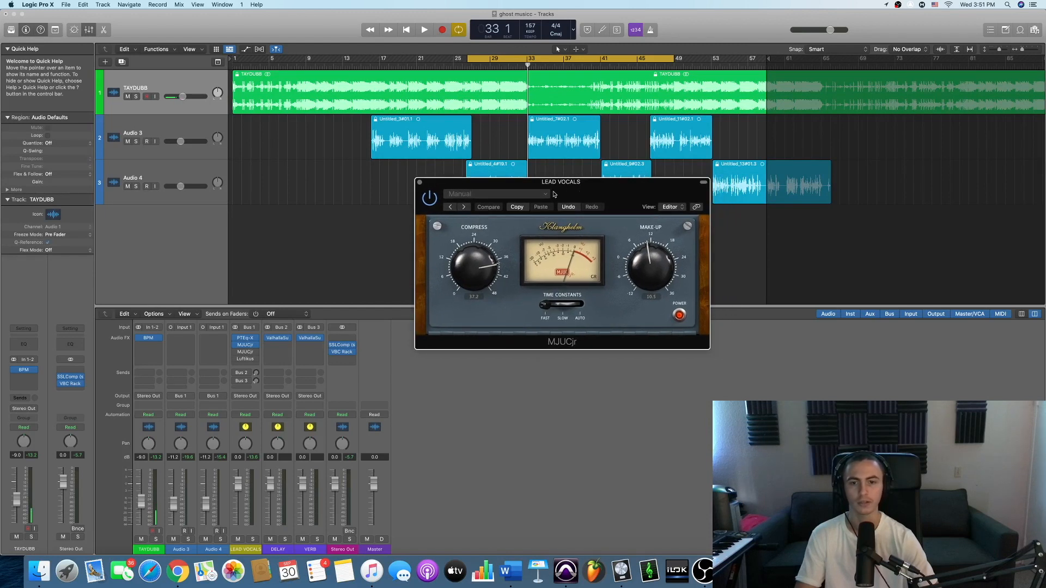
left_click_drag(584, 189, 631, 205)
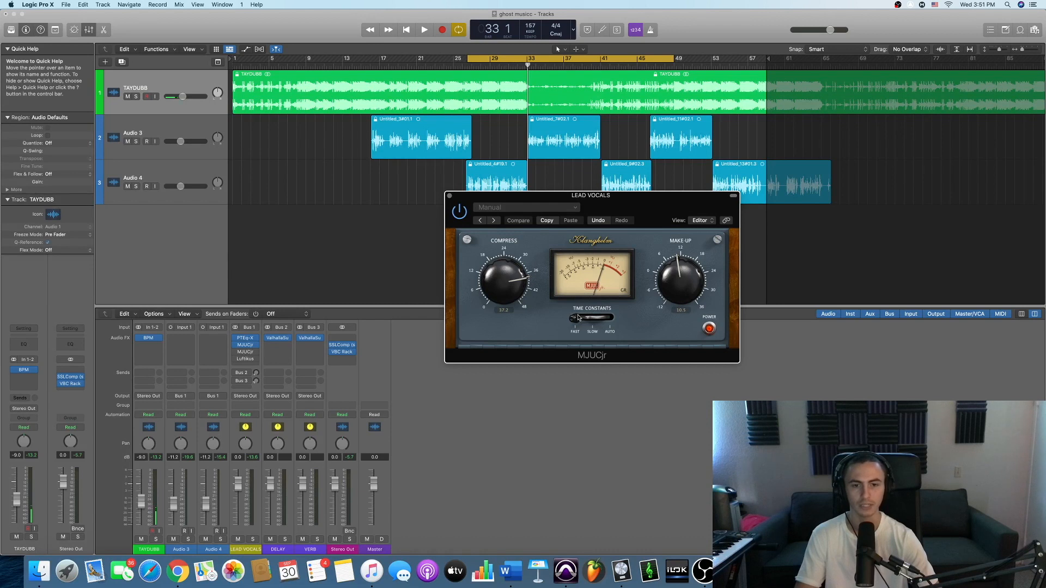
left_click_drag(637, 205, 605, 211)
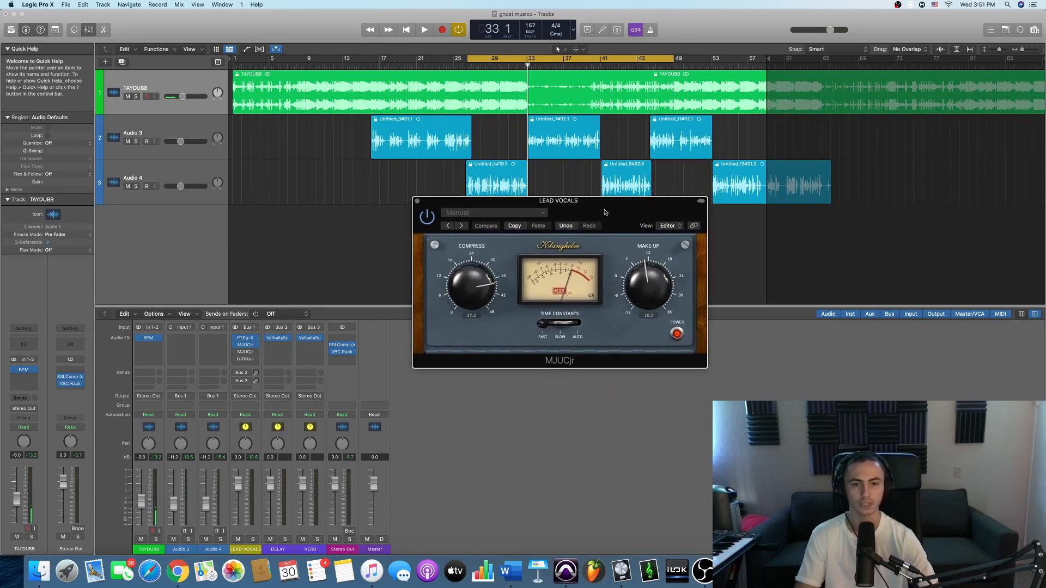
left_click_drag(547, 327, 568, 324)
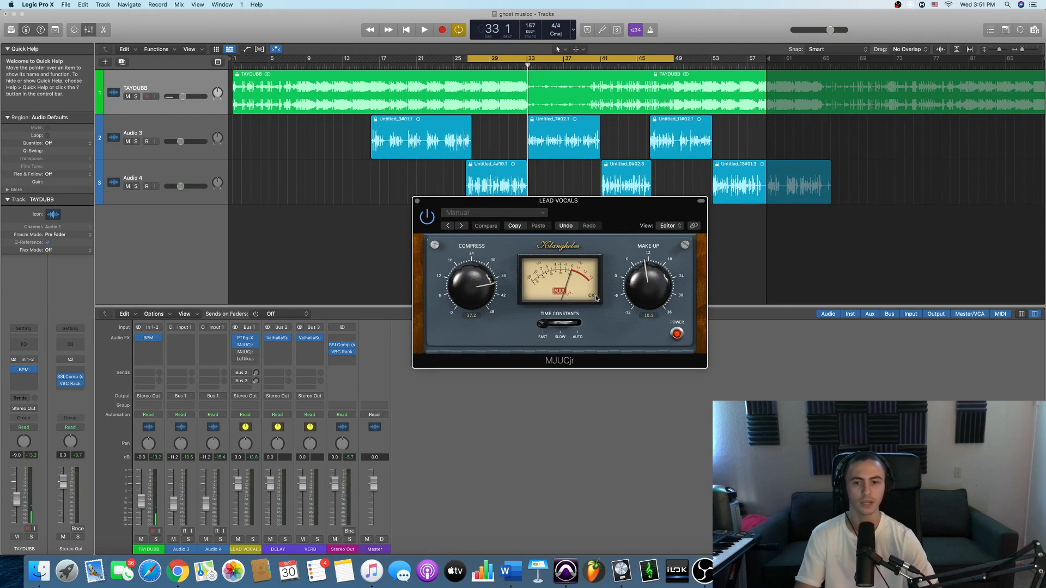
left_click_drag(520, 200, 507, 221)
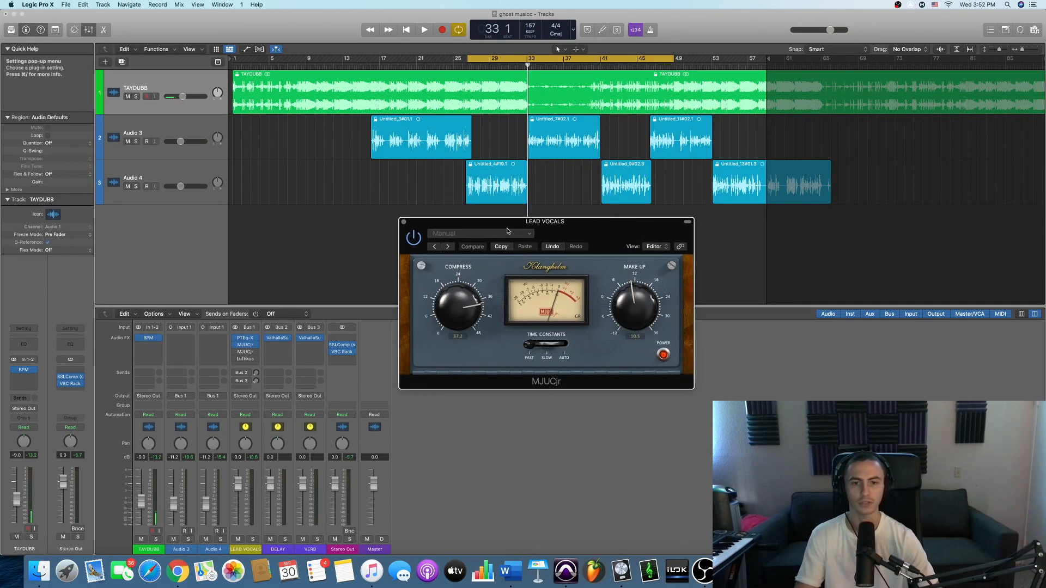
- Play the vocals while lowering the compression in MJUCjr to about 35, and stop playback
key("space")
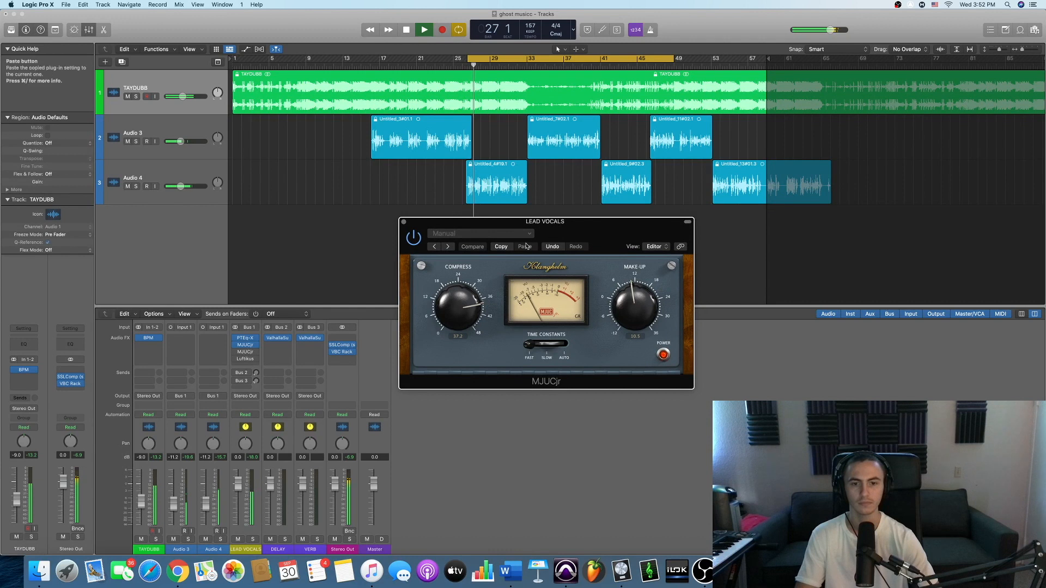
left_click_drag(453, 312, 452, 321)
key("space")
key("space")
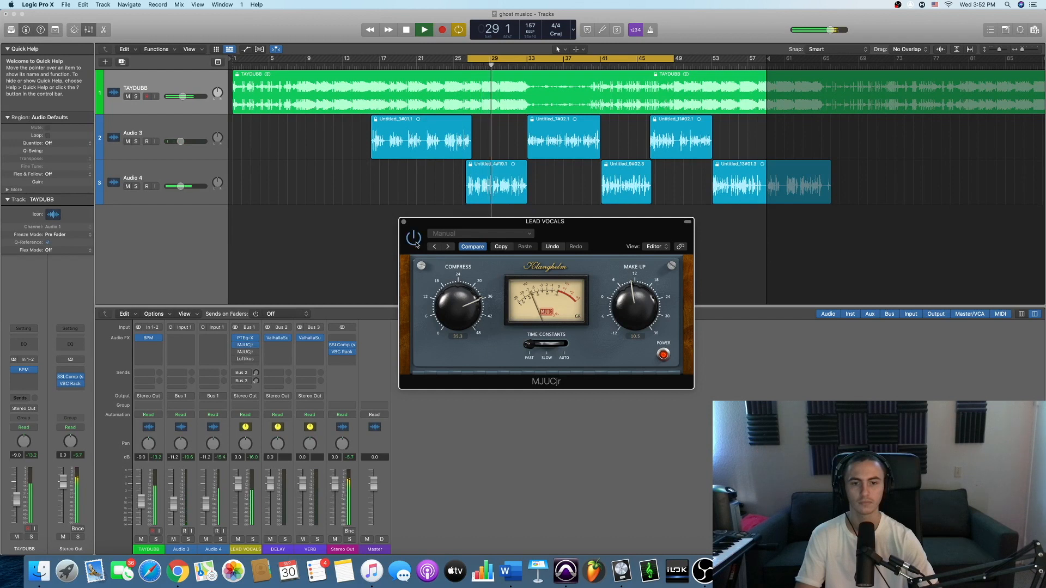
key("space")
left_click_drag(586, 234, 564, 230)
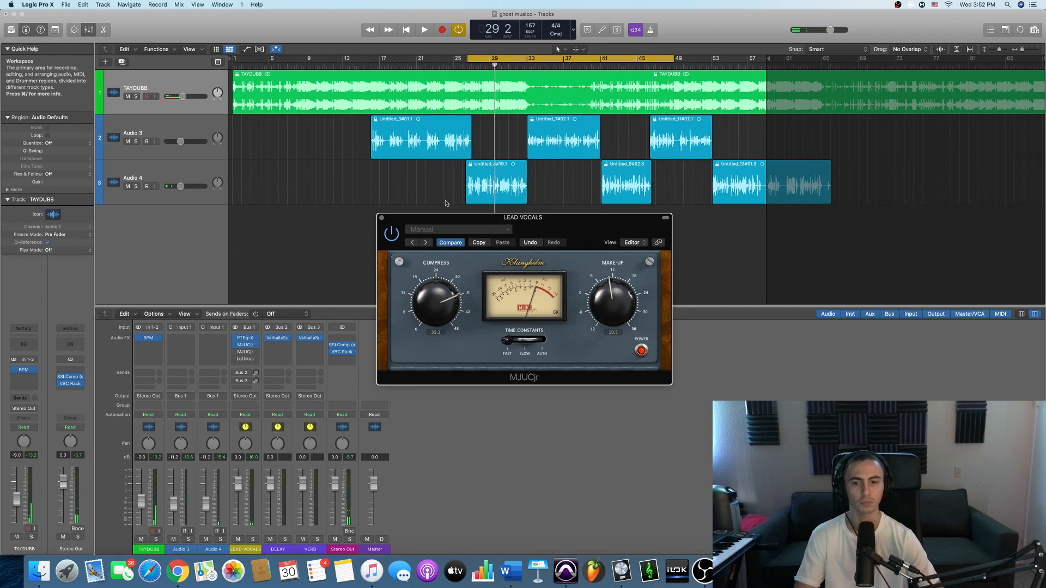
left_click_drag(448, 250, 462, 240)
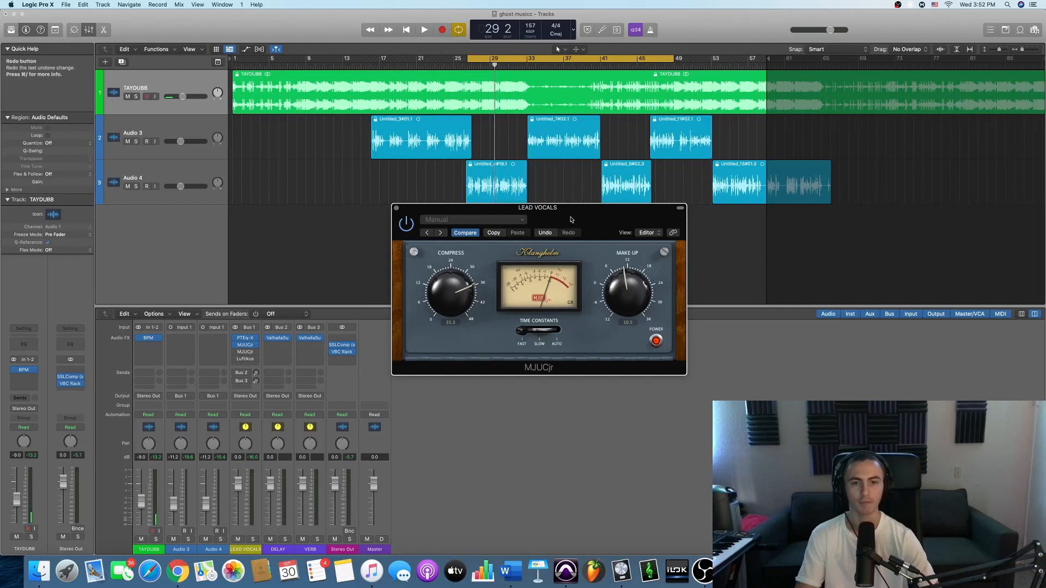
left_click_drag(449, 259, 466, 252)
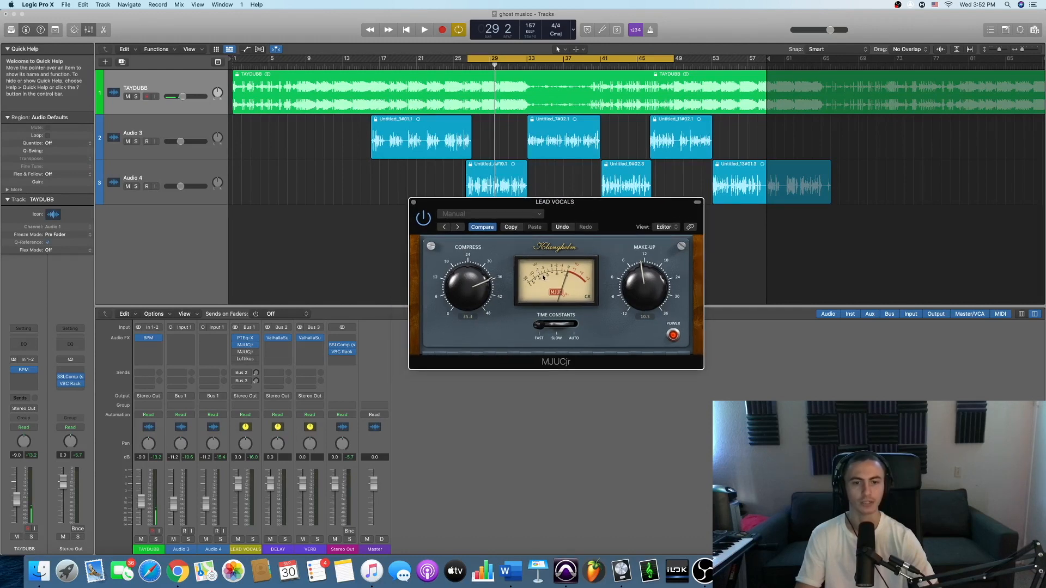
left_click_drag(613, 214, 602, 218)
- Open both MJUCjr compressors of the LEAD VOCALS channel and place their windows side by side
left_click(402, 206)
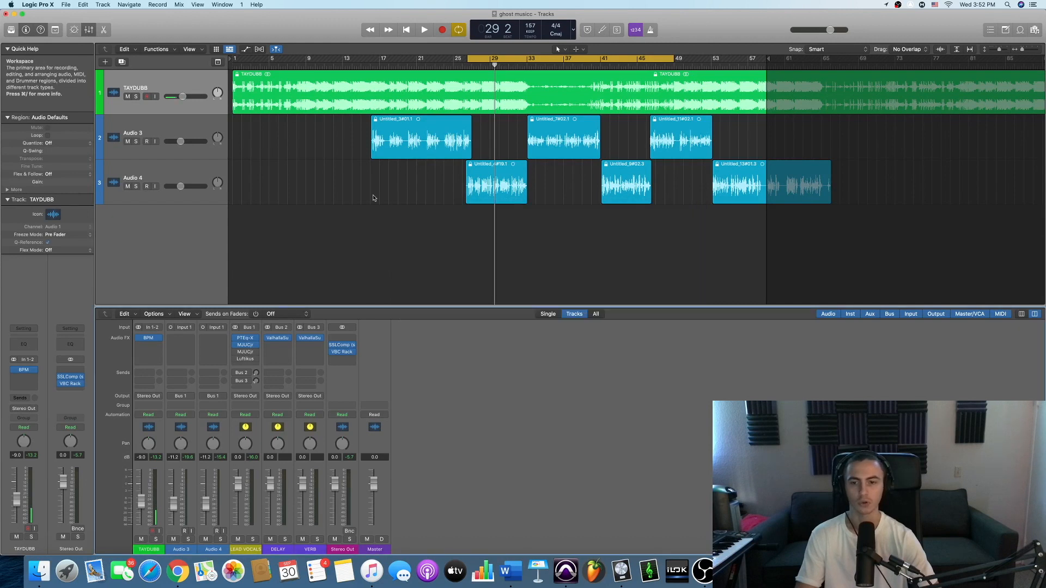
left_click(243, 350)
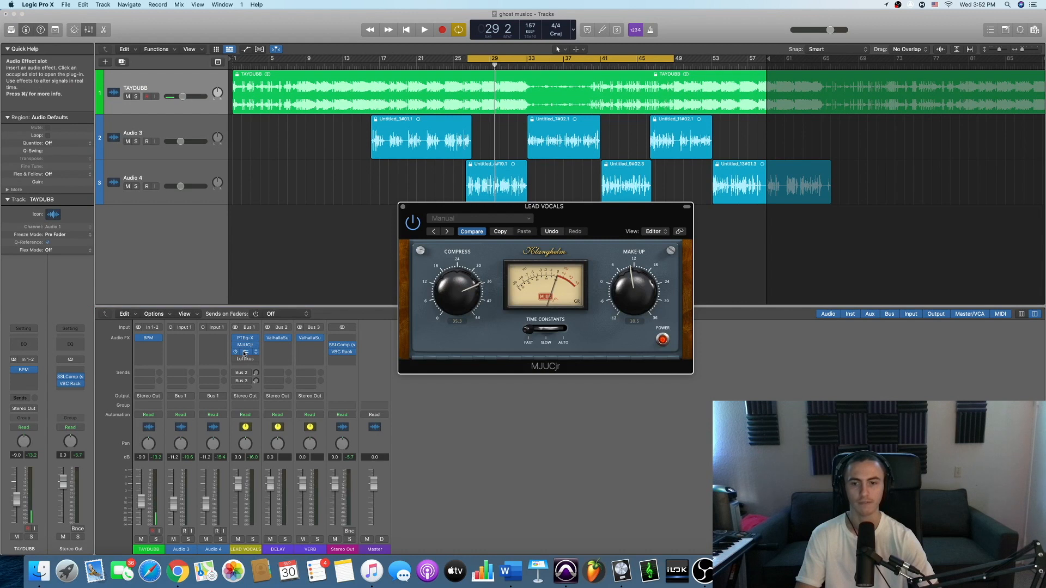
left_click_drag(604, 213, 394, 164)
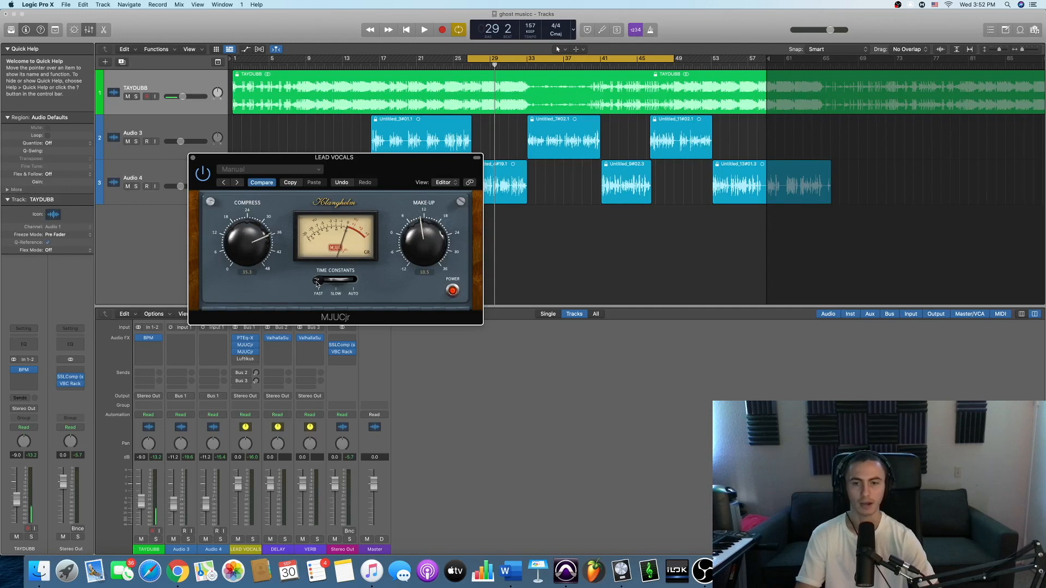
left_click(247, 352)
left_click_drag(466, 120, 664, 165)
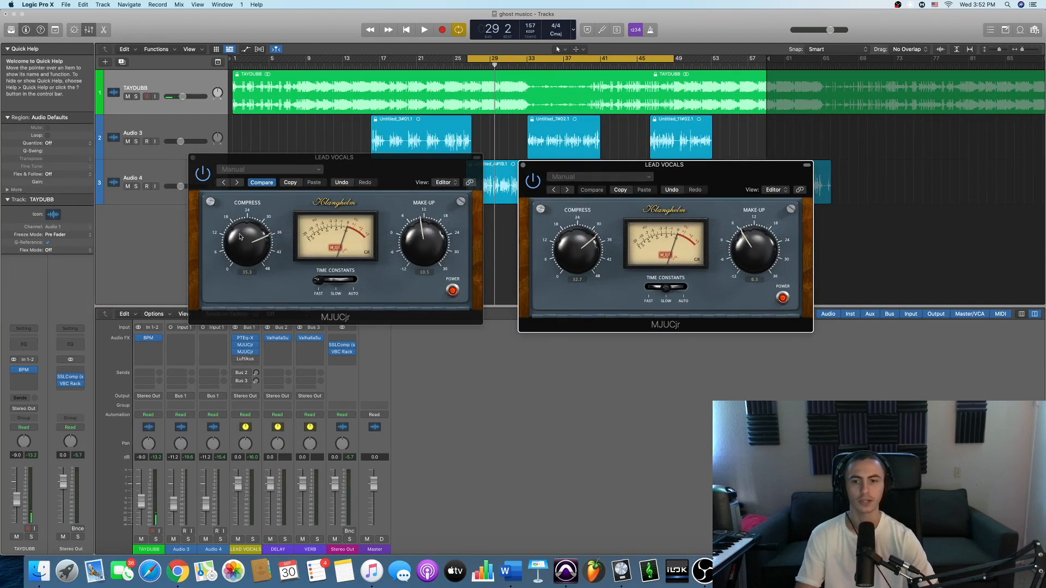
left_click(240, 237)
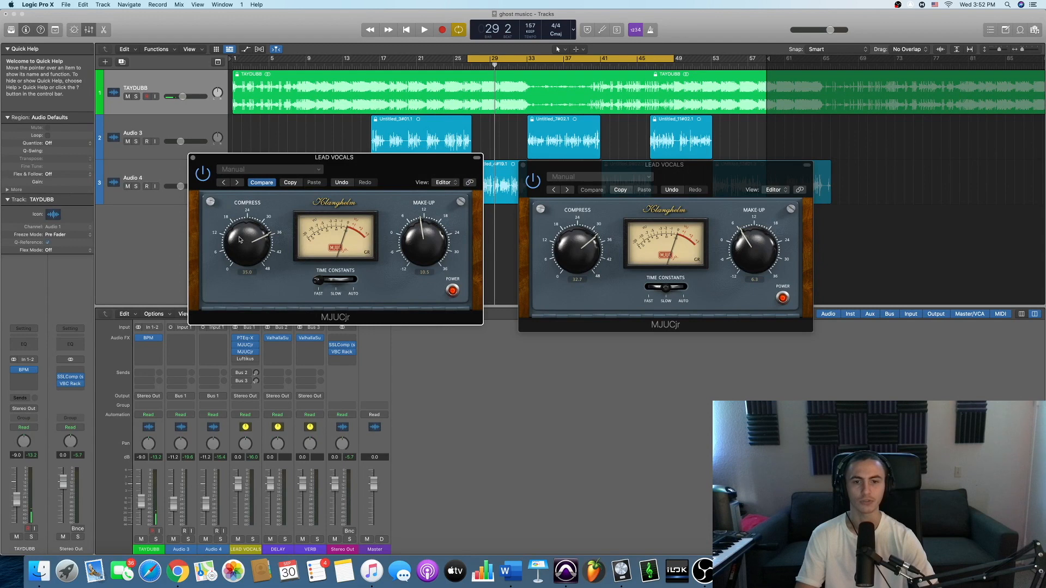
left_click_drag(701, 179, 687, 189)
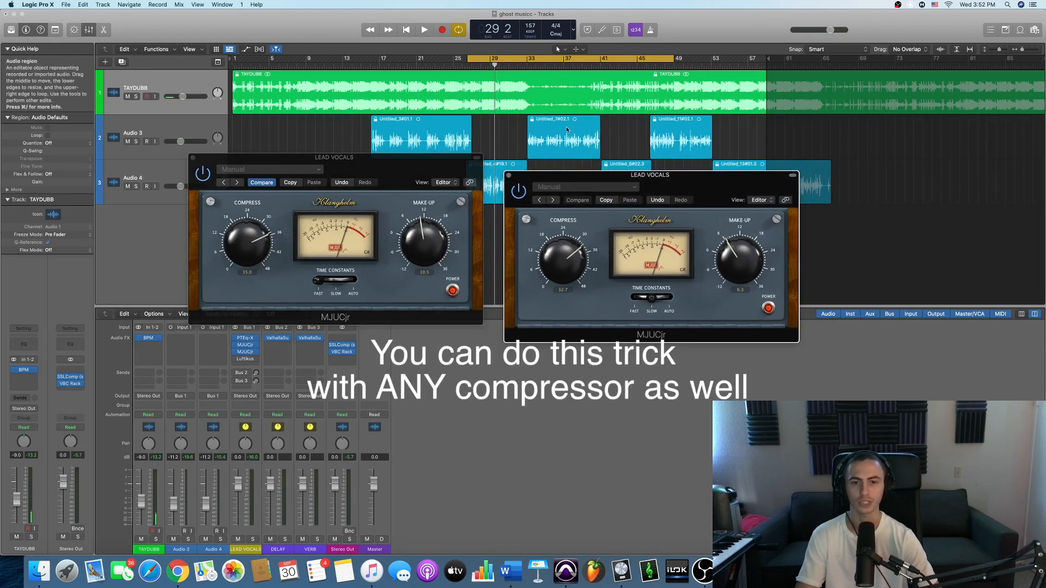
left_click_drag(689, 187, 670, 189)
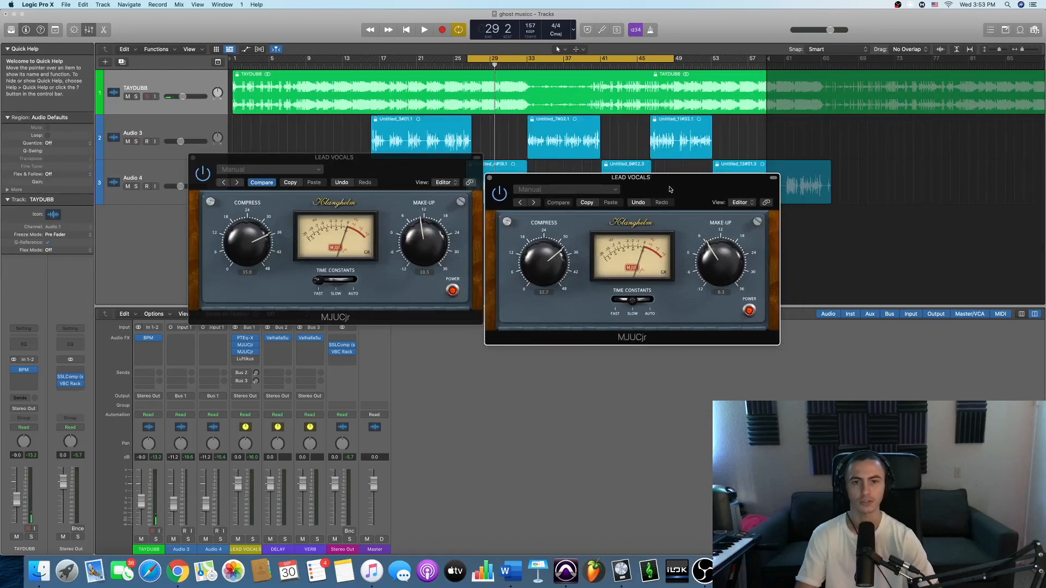
- Play the vocals while lowering the first MJUCjr's compression to about 32.5 and the second one's make-up gain to 4.3
key("space")
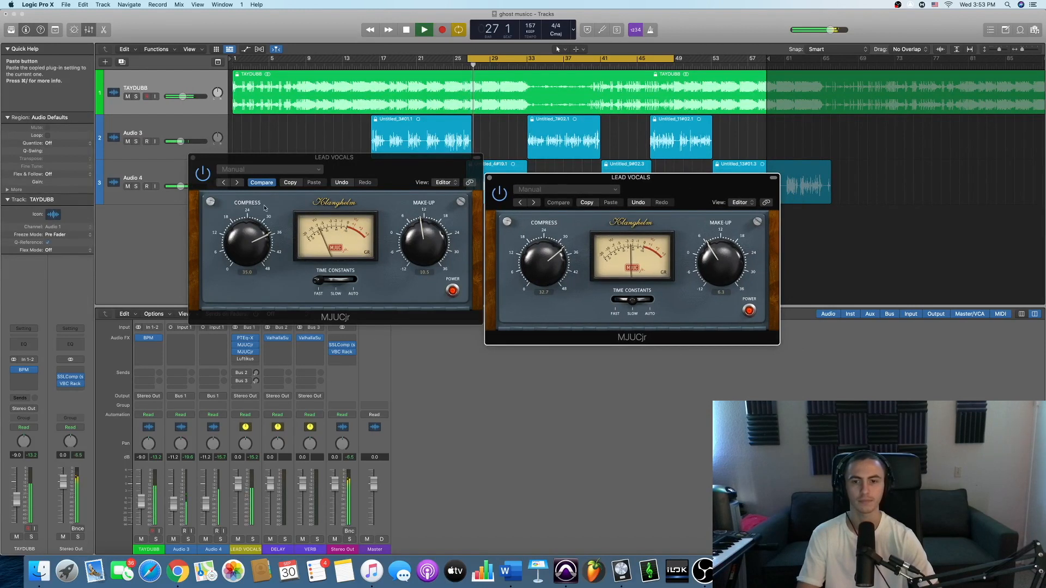
left_click(232, 260)
left_click_drag(231, 259, 232, 261)
left_click_drag(722, 270, 723, 275)
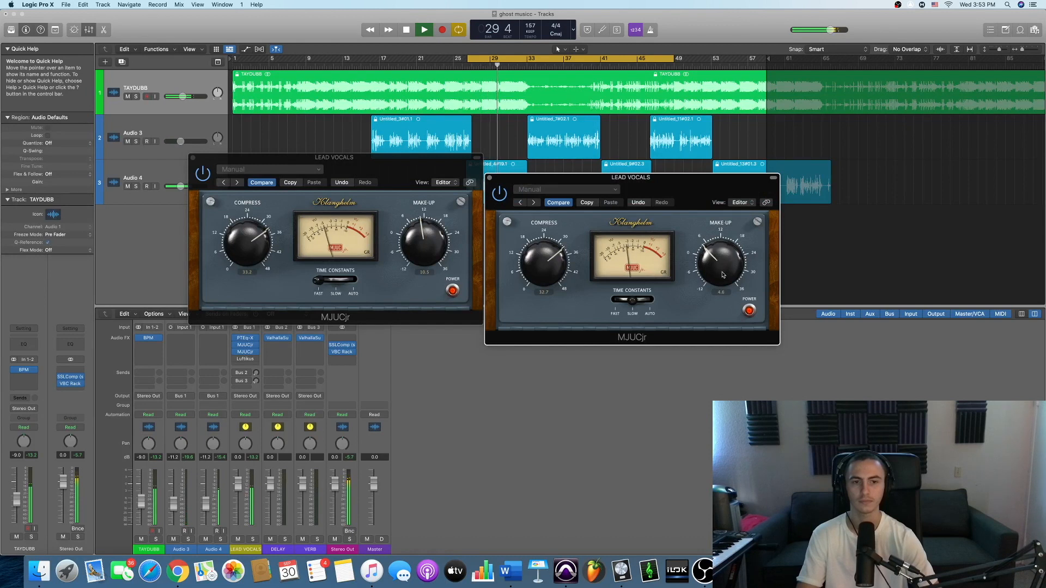
left_click(251, 255)
left_click_drag(252, 254, 251, 255)
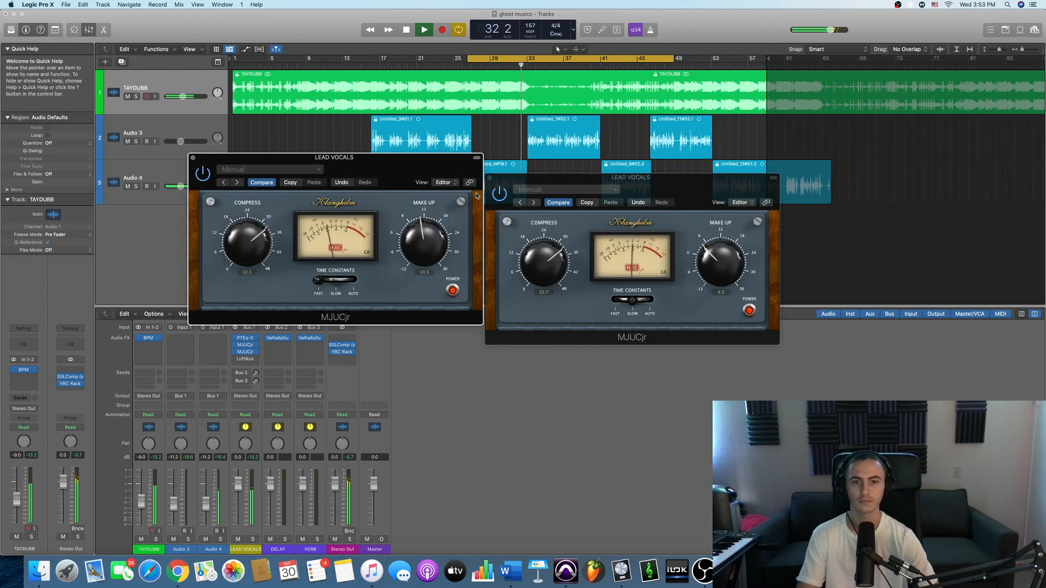
- Bypass both MJUCjr compressors during playback to compare the sound, turn them back on and stop playback
left_click(236, 352)
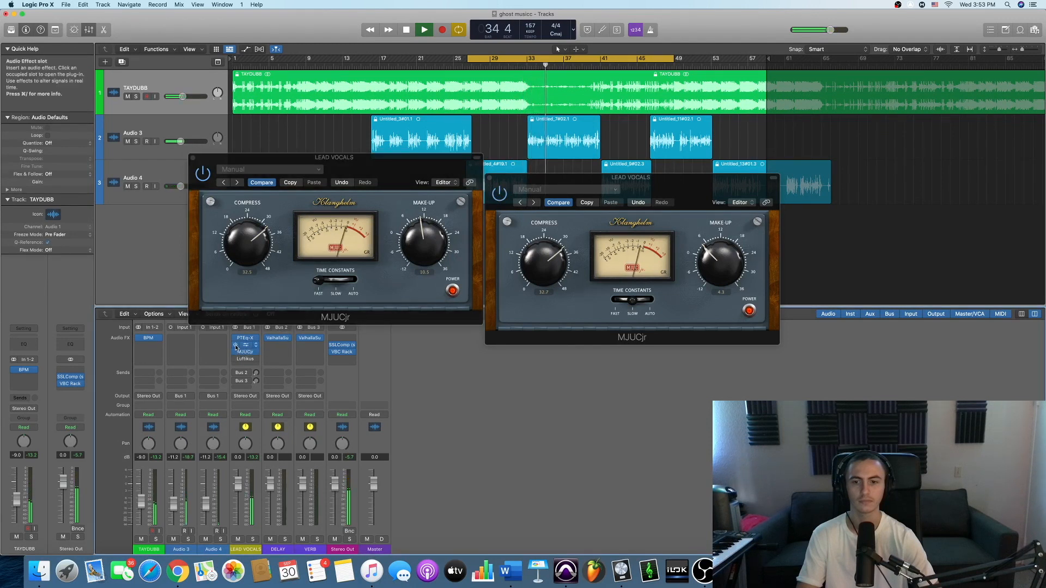
left_click(235, 346)
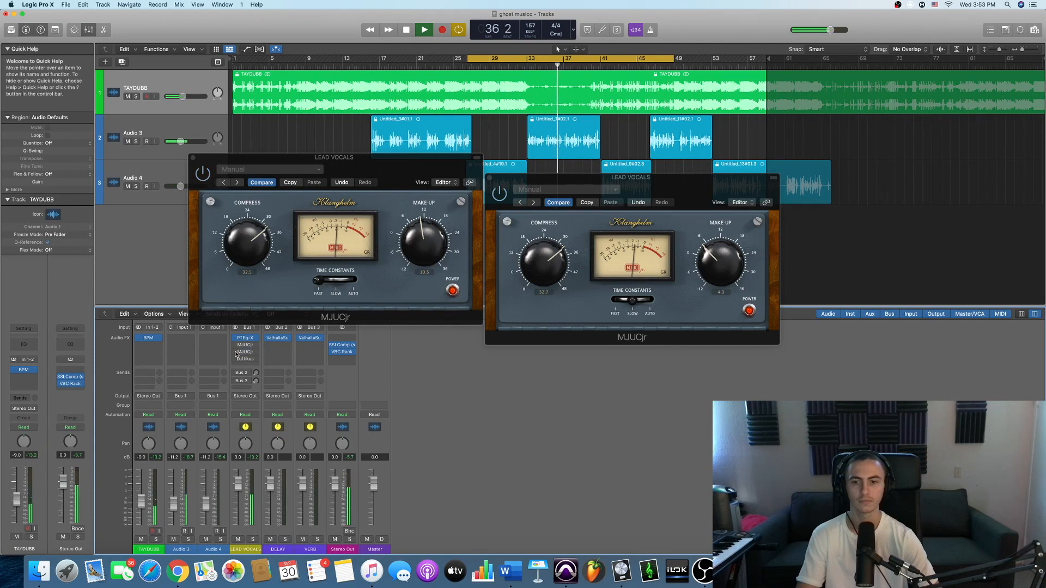
left_click(236, 347)
key("space")
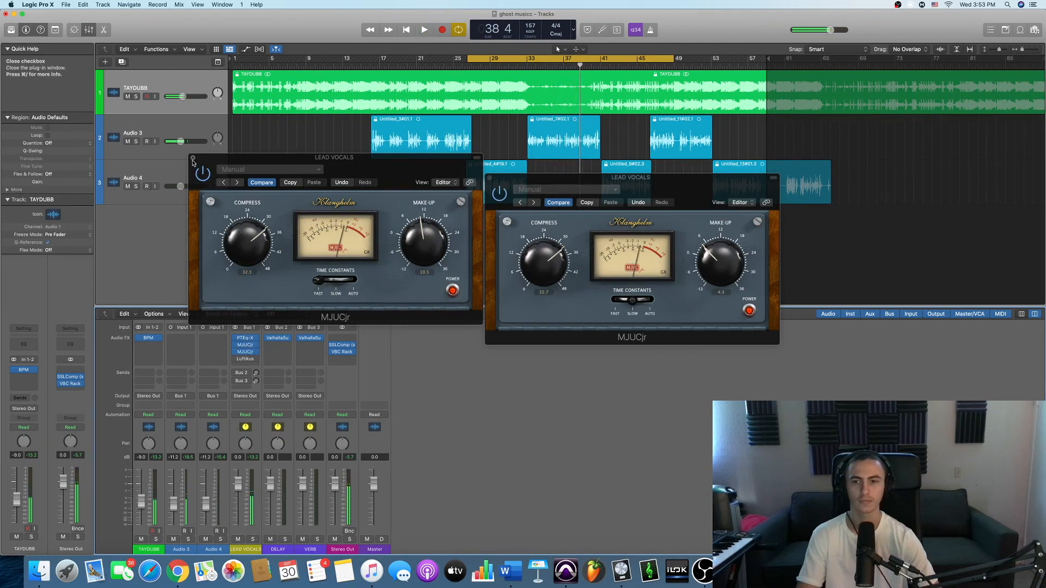
- Close both MJUCjr windows and open the Luftikus equalizer of the LEAD VOCALS channel
left_click(192, 157)
left_click(489, 178)
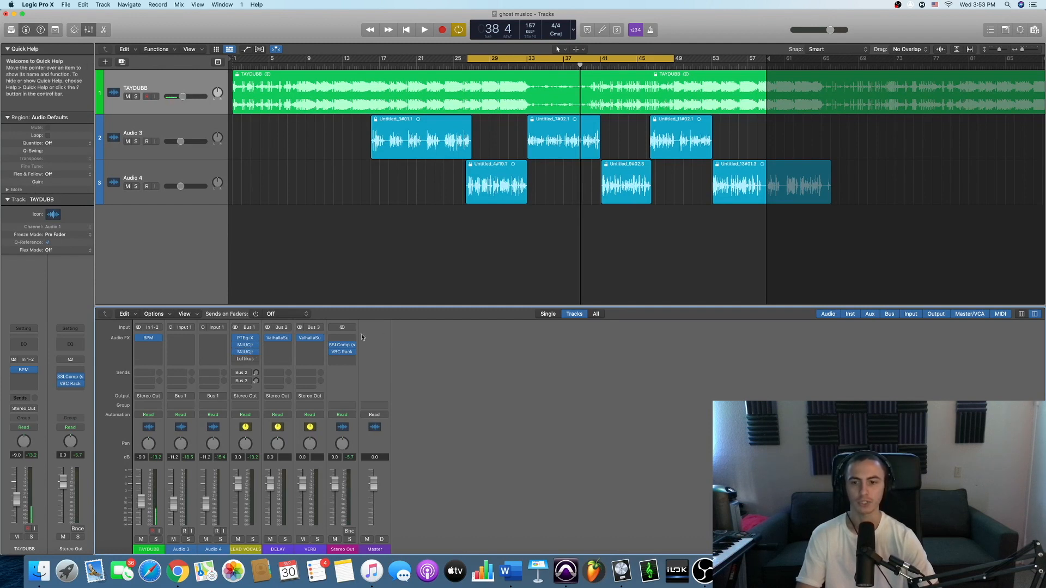
left_click(245, 357)
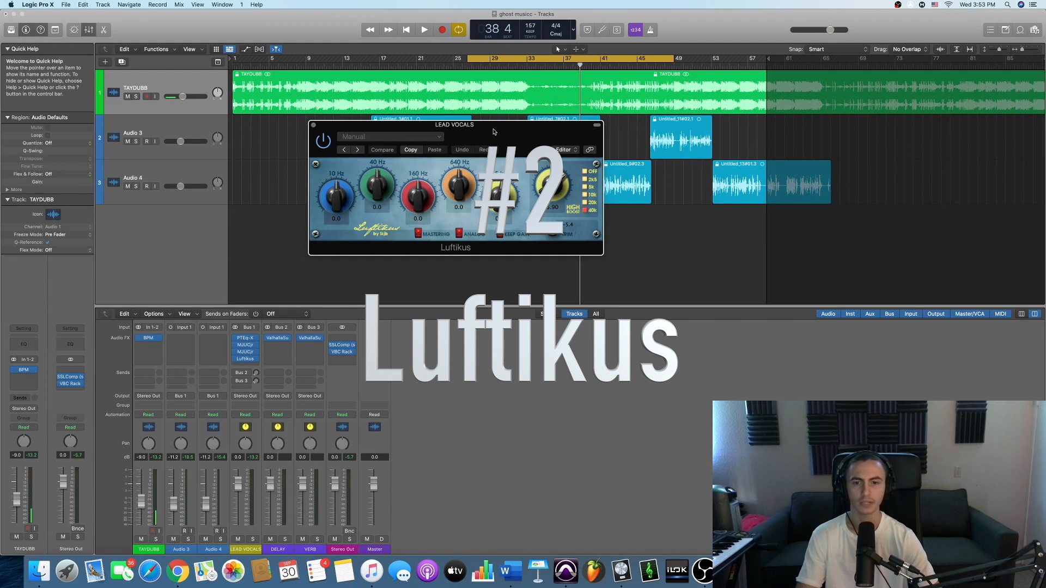
left_click_drag(494, 132, 480, 144)
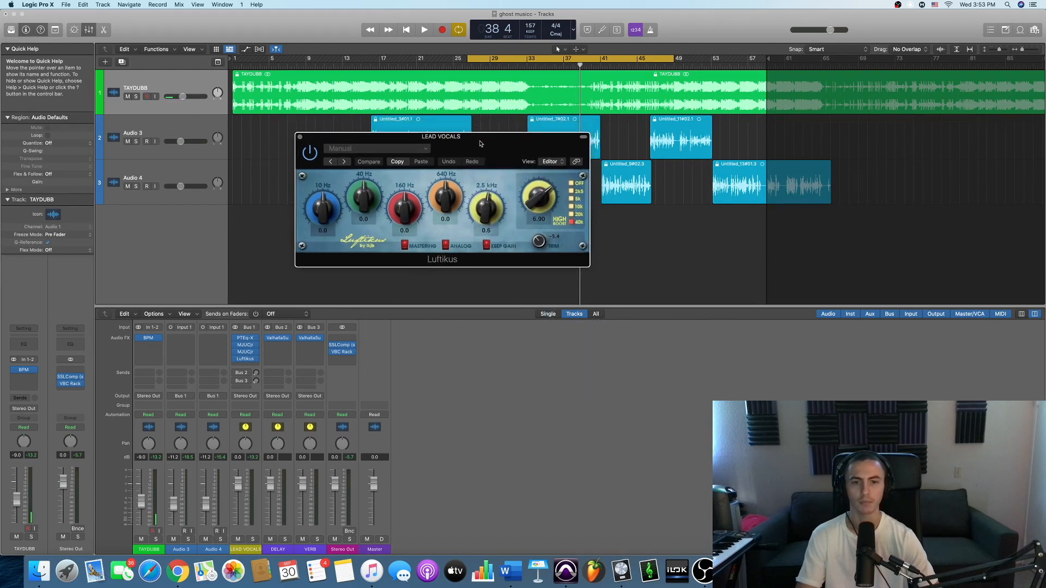
left_click_drag(478, 143, 499, 140)
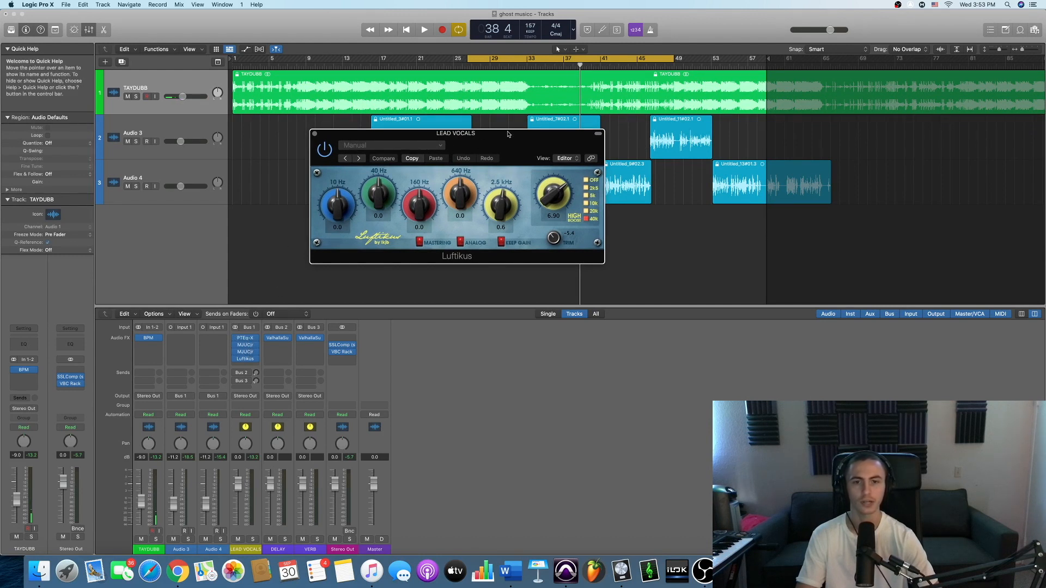
left_click_drag(506, 143, 548, 189)
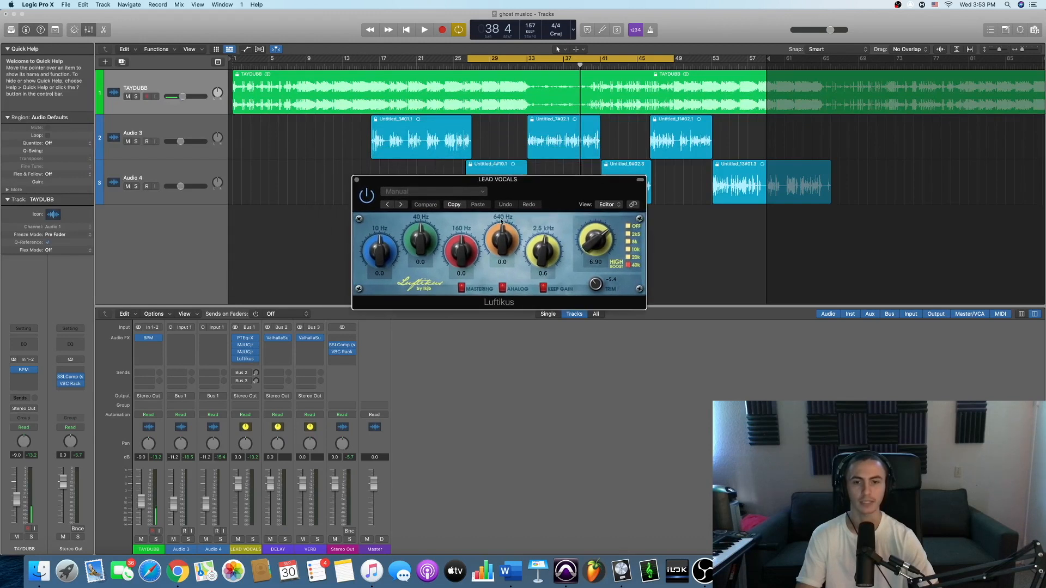
left_click_drag(563, 198, 548, 194)
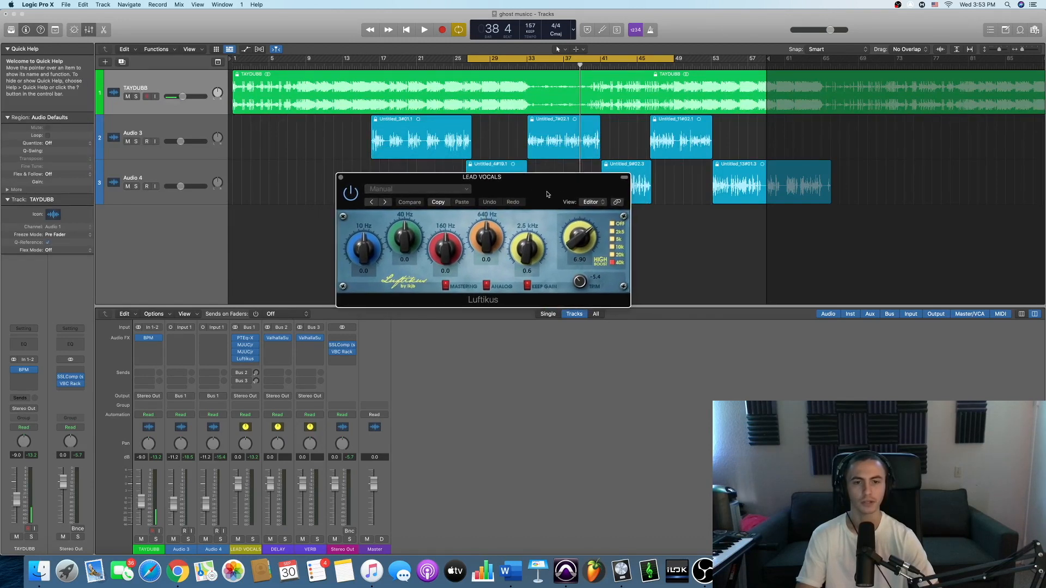
left_click_drag(546, 194, 535, 196)
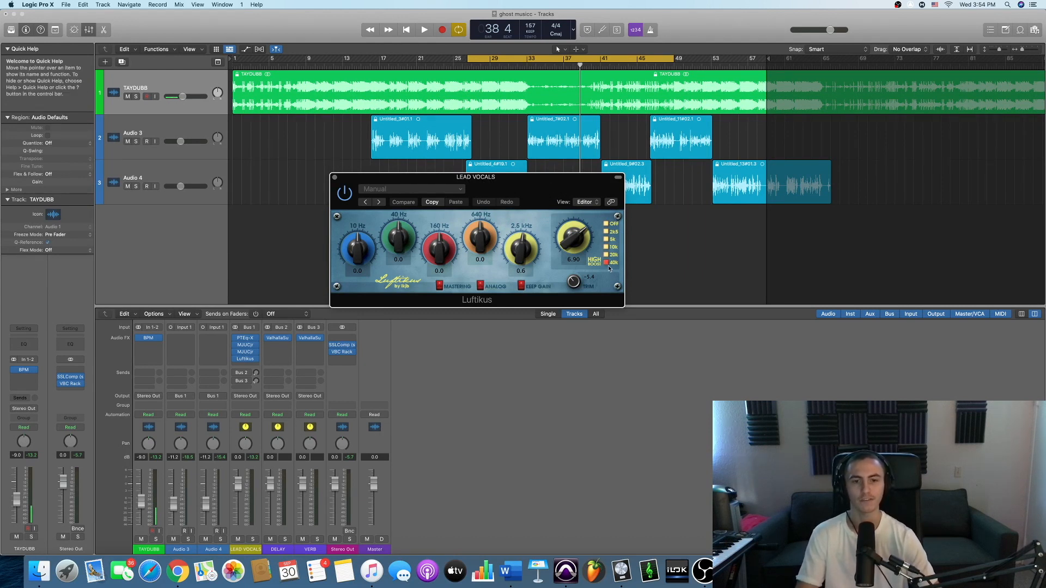
left_click_drag(569, 194, 556, 187)
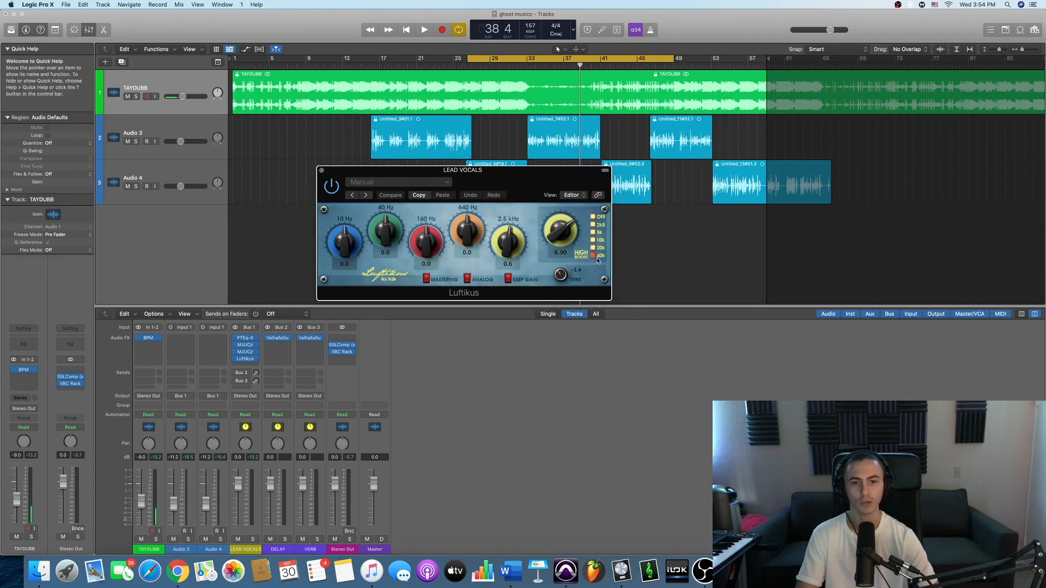
- Play the vocals while lowering Luftikus's high boost to 6.05, and stop playback
left_click_drag(537, 182, 675, 204)
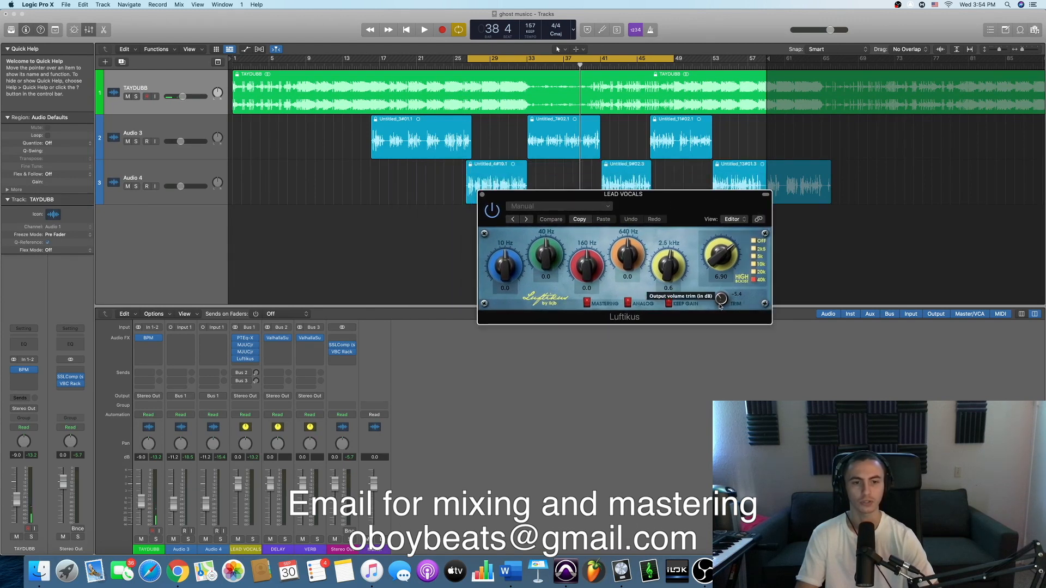
left_click_drag(675, 204, 724, 203)
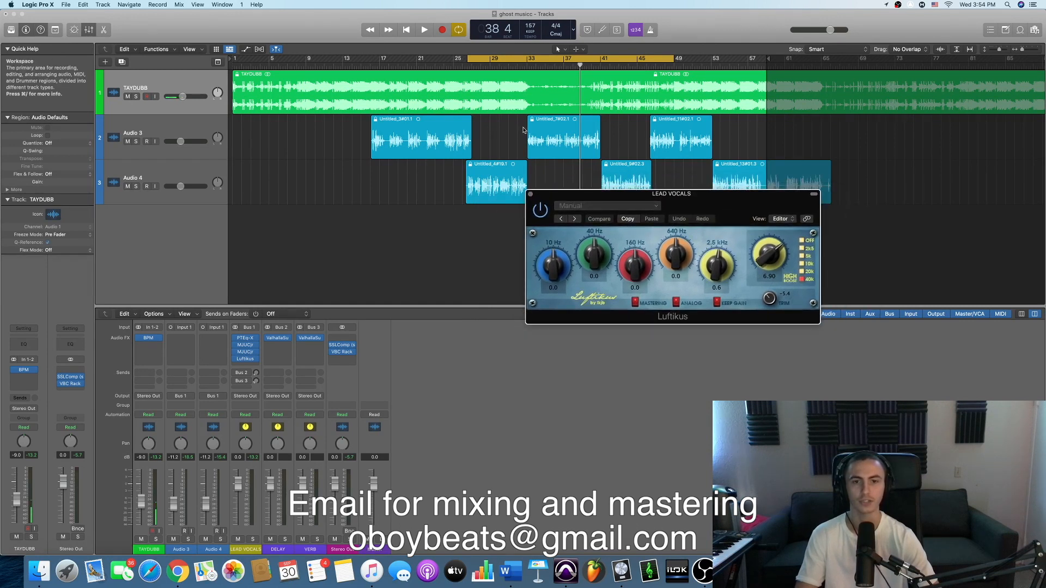
key("space")
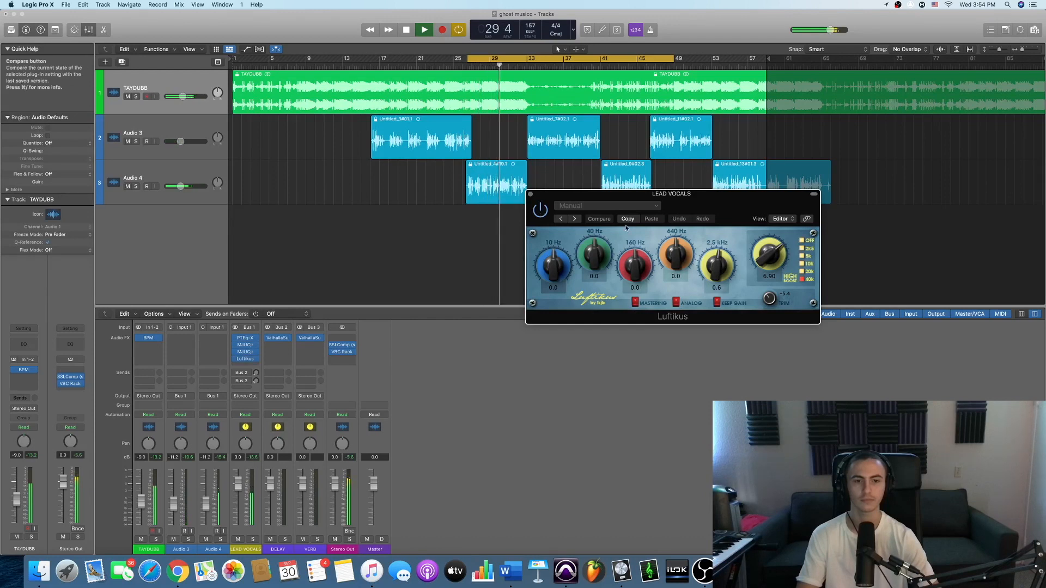
left_click_drag(769, 258, 770, 271)
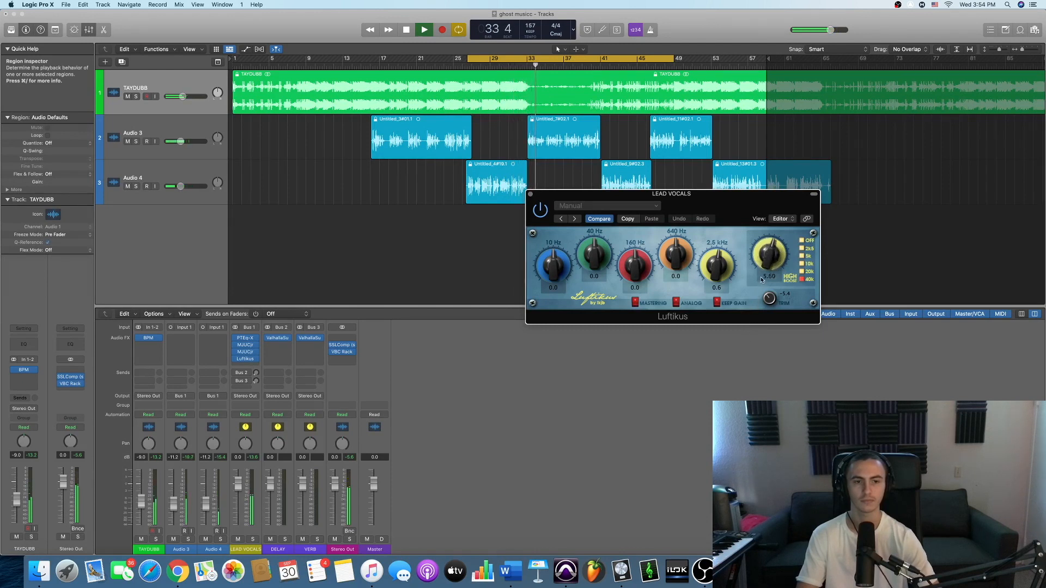
key("space")
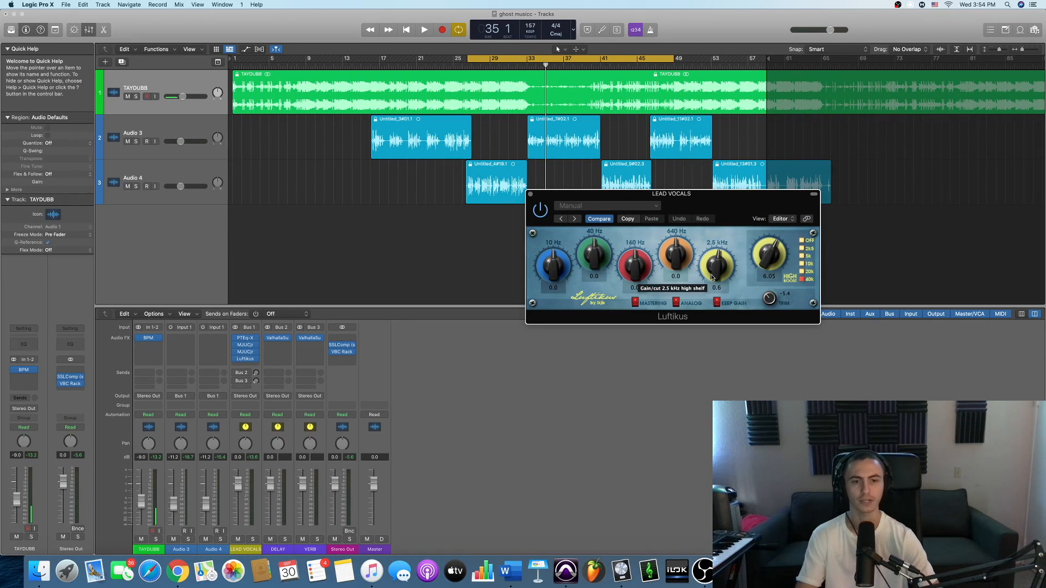
- Set Luftikus's 2.5 kHz band to 1.1 while playing the vocals, and stop playback
left_click_drag(717, 272, 718, 273)
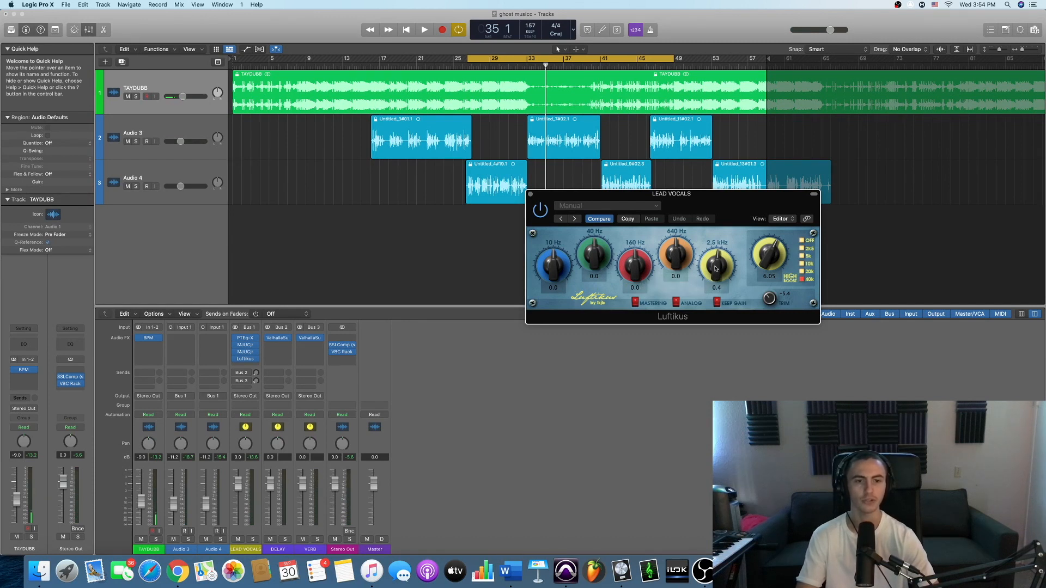
key("space")
mouse_move(720, 271)
left_mouse_down()
mouse_move(732, 242)
mouse_move(720, 266)
left_mouse_up()
key("space")
- Close the Luftikus window and open ValhallaSupermassive on the VERB channel, moving its window clear of the mixer strips
left_click_drag(554, 196, 393, 191)
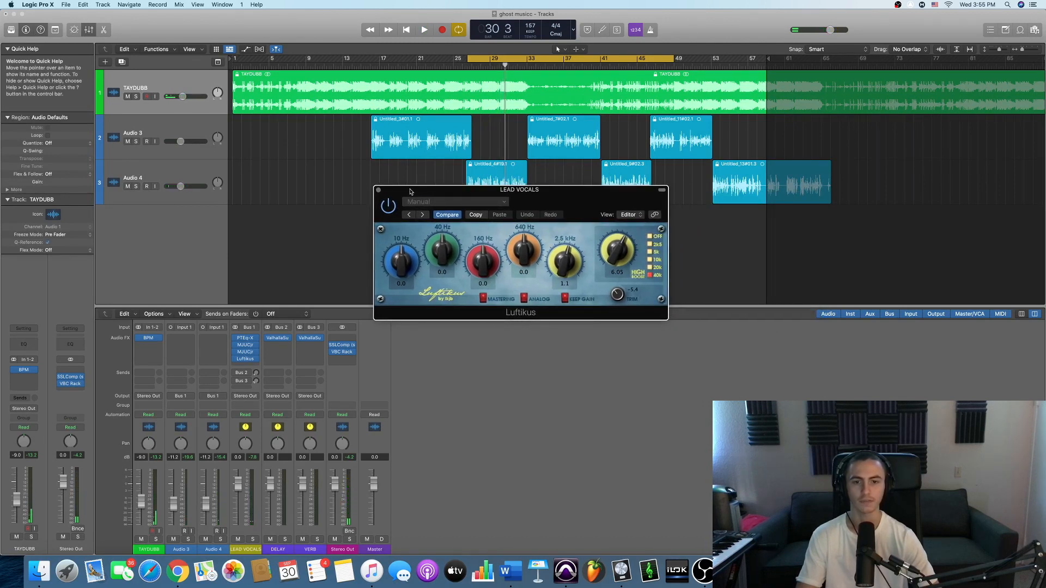
left_click_drag(410, 192, 399, 193)
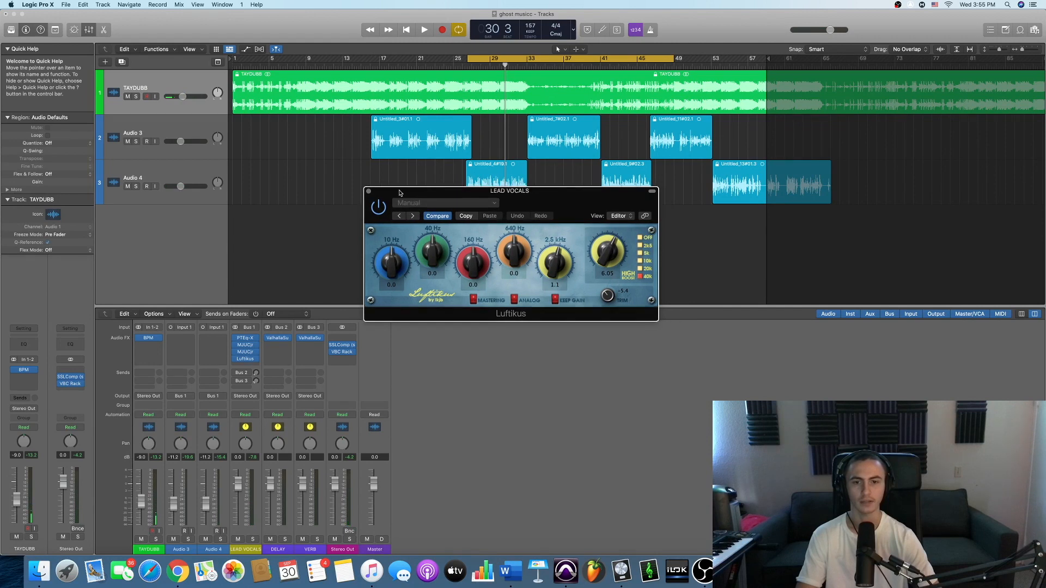
left_click(369, 191)
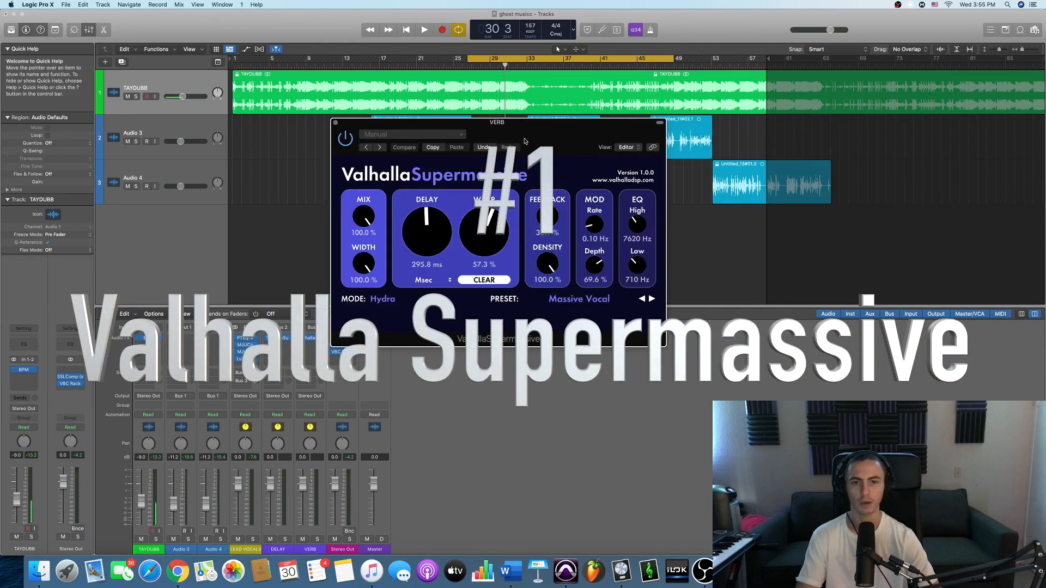
left_click_drag(525, 141, 596, 153)
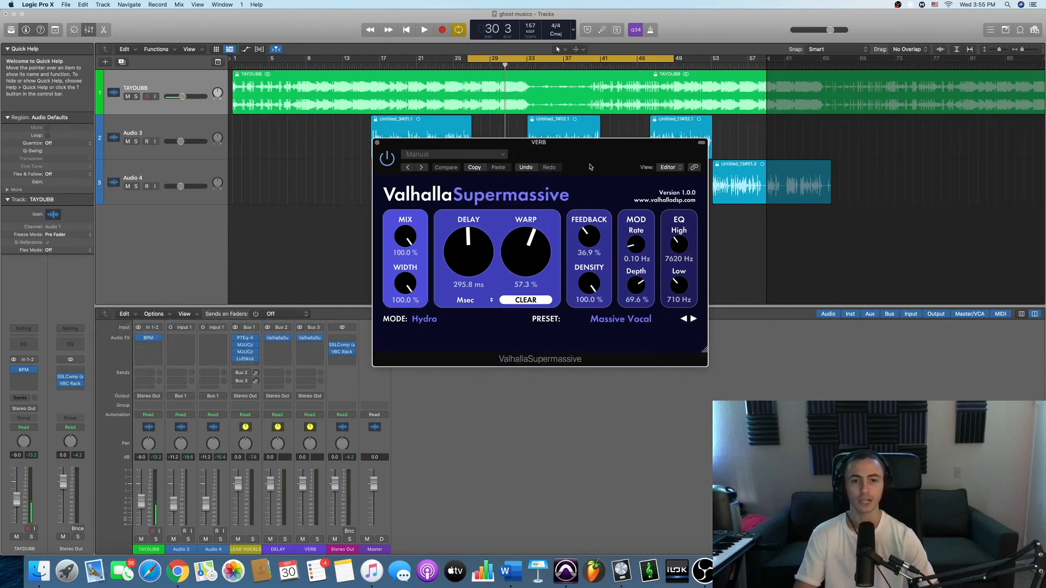
left_click_drag(564, 163, 589, 152)
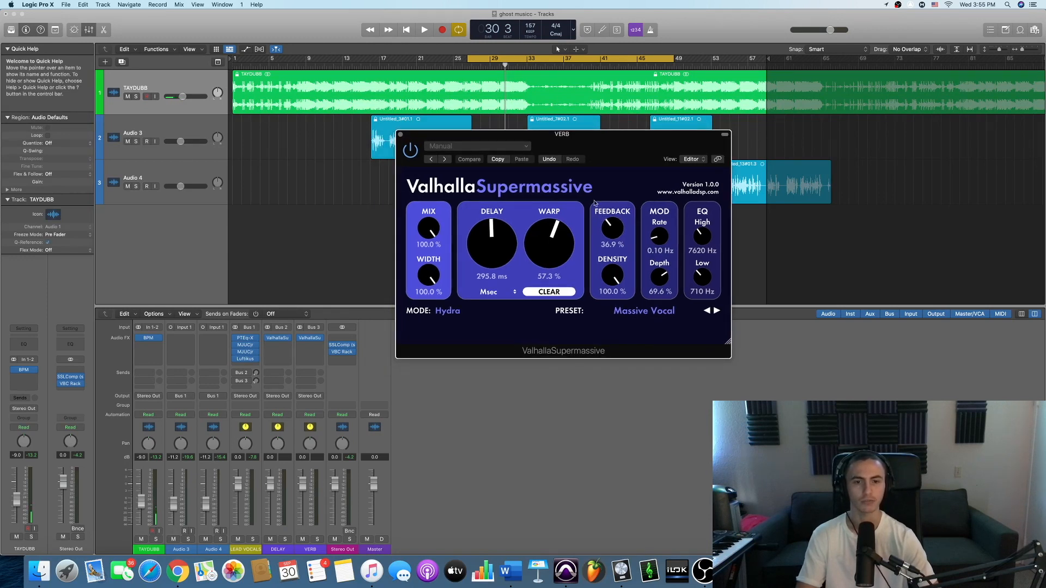
left_click_drag(602, 138, 565, 141)
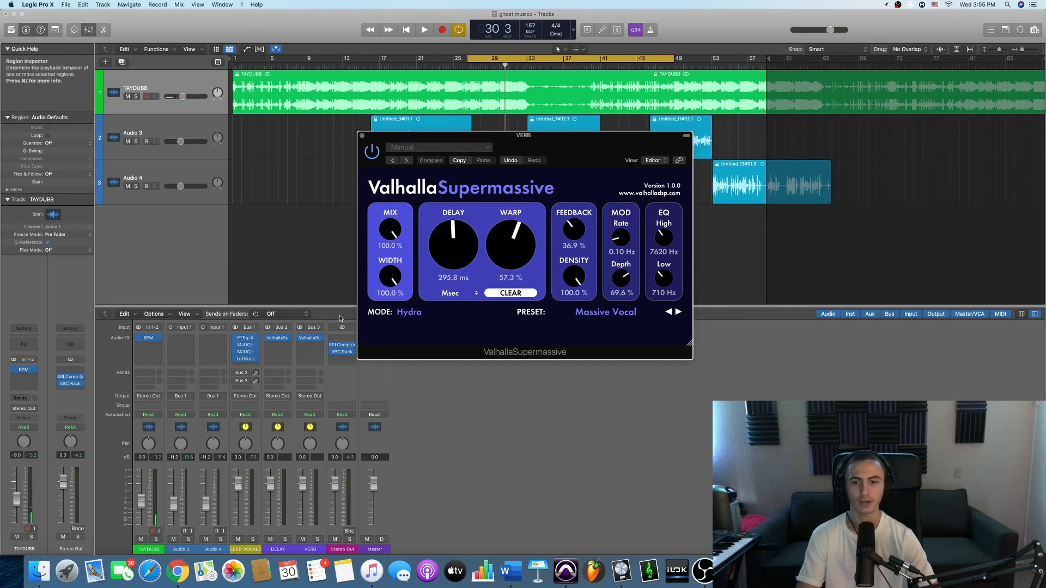
left_click(310, 339)
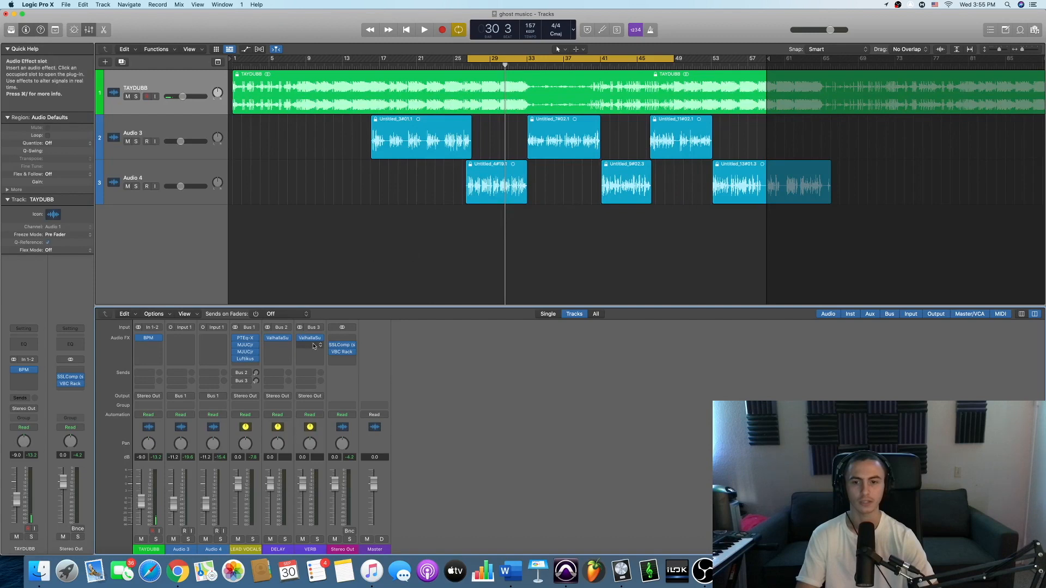
left_click(312, 341)
left_click_drag(565, 147, 648, 173)
- Set the reverb's modulation rate to 0.01 Hz and its modulation depth to 0.0 %
mouse_move(650, 315)
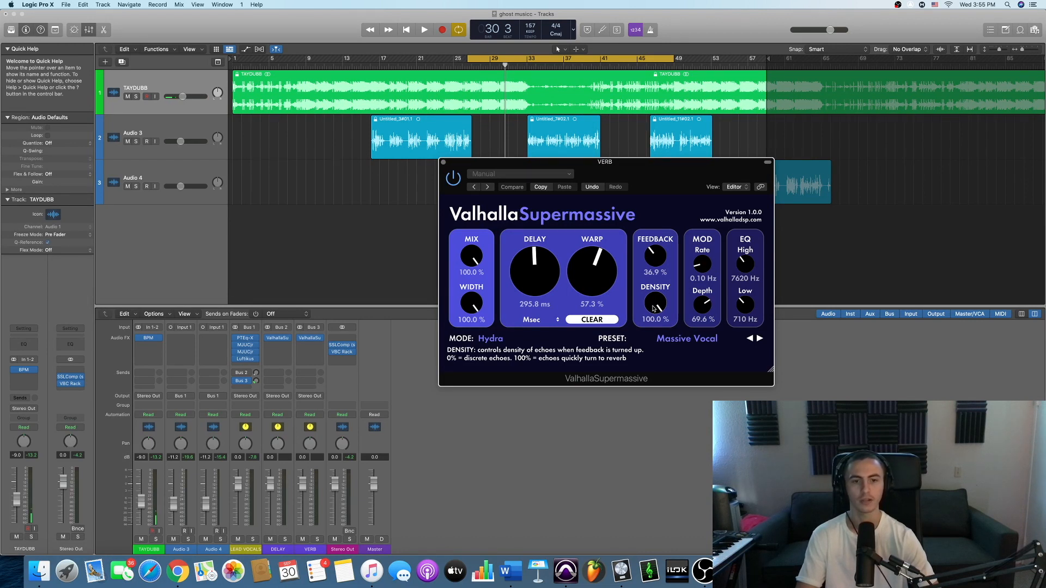
left_click_drag(655, 308, 658, 304)
left_click_drag(704, 265, 703, 284)
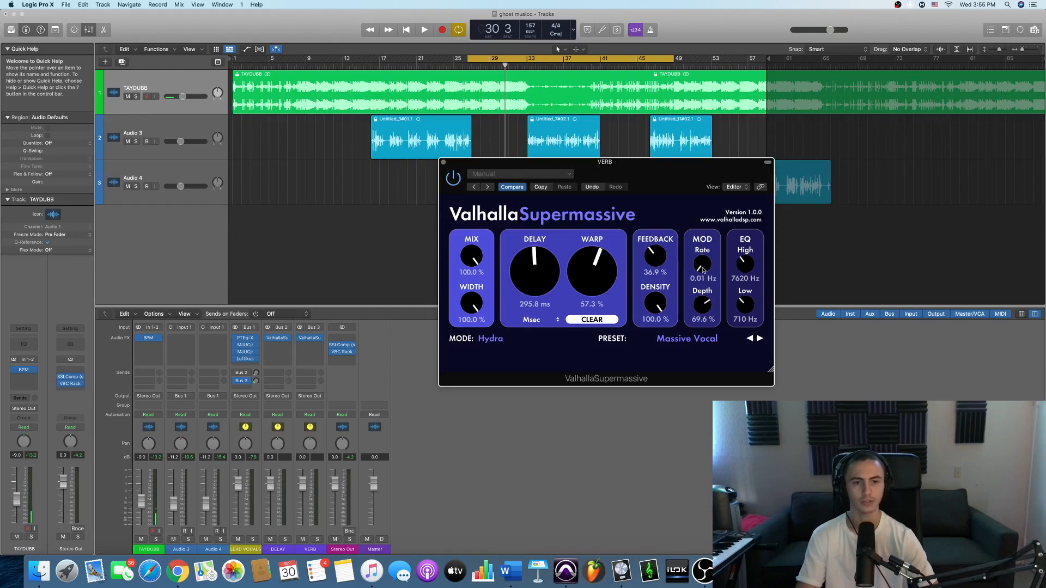
left_click_drag(702, 304, 702, 349)
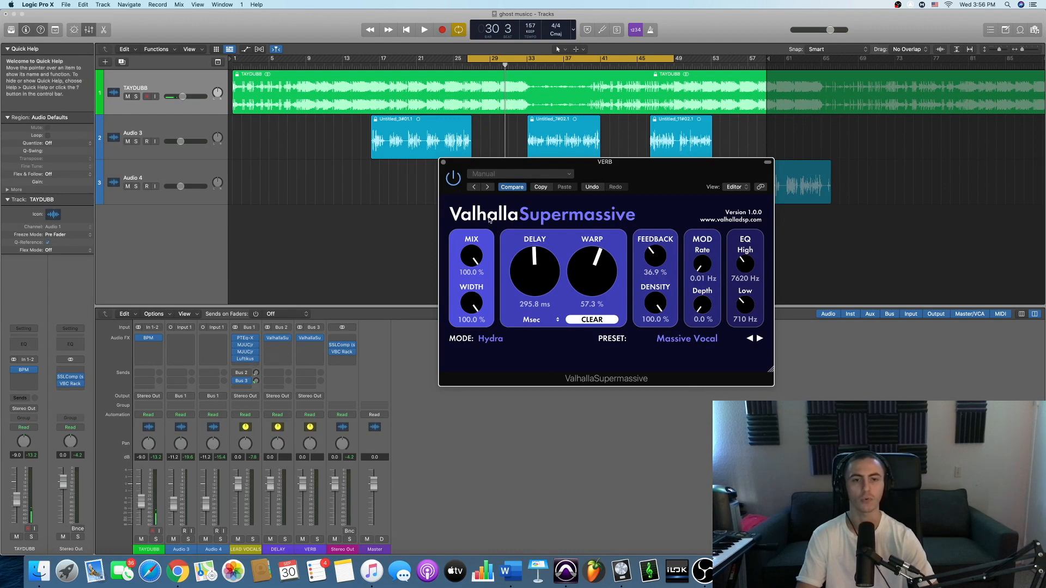
left_click_drag(652, 175, 582, 172)
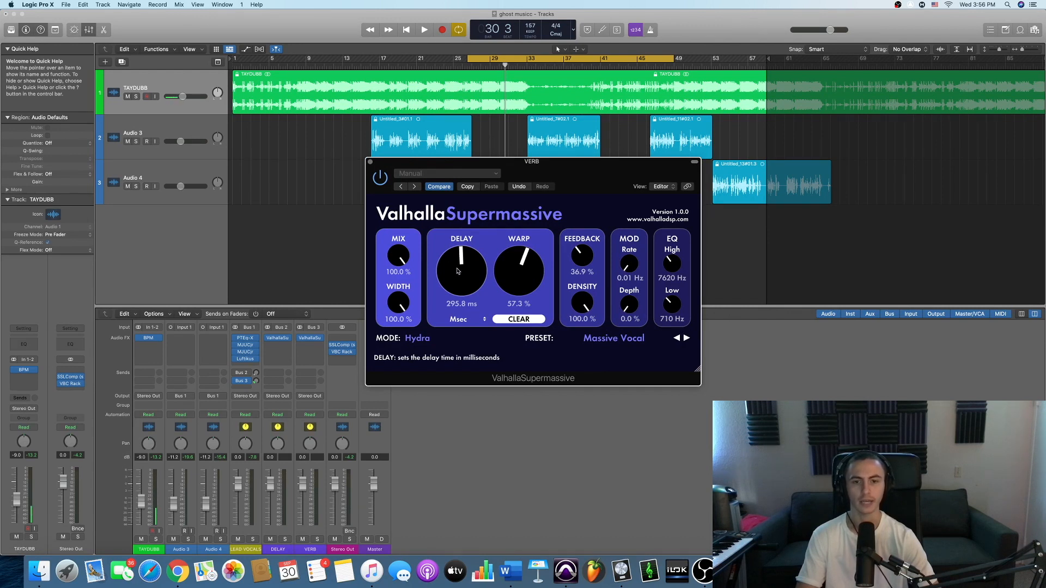
left_click_drag(533, 162, 602, 171)
- Compare the vocals with the reverb on and bypassed while the TAYDUBB beat is muted, restore both and stop playback
key("space")
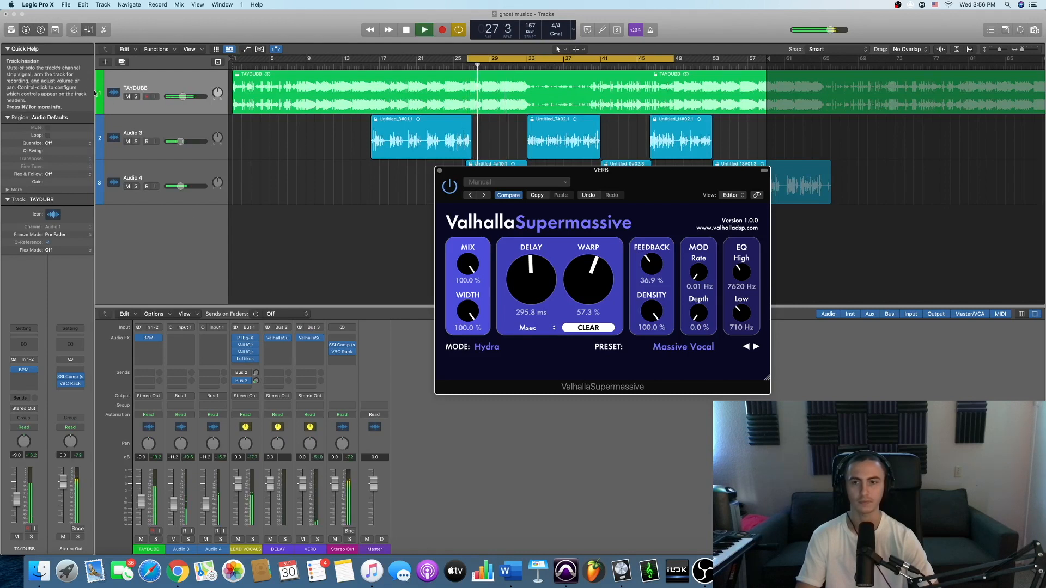
left_click(127, 96)
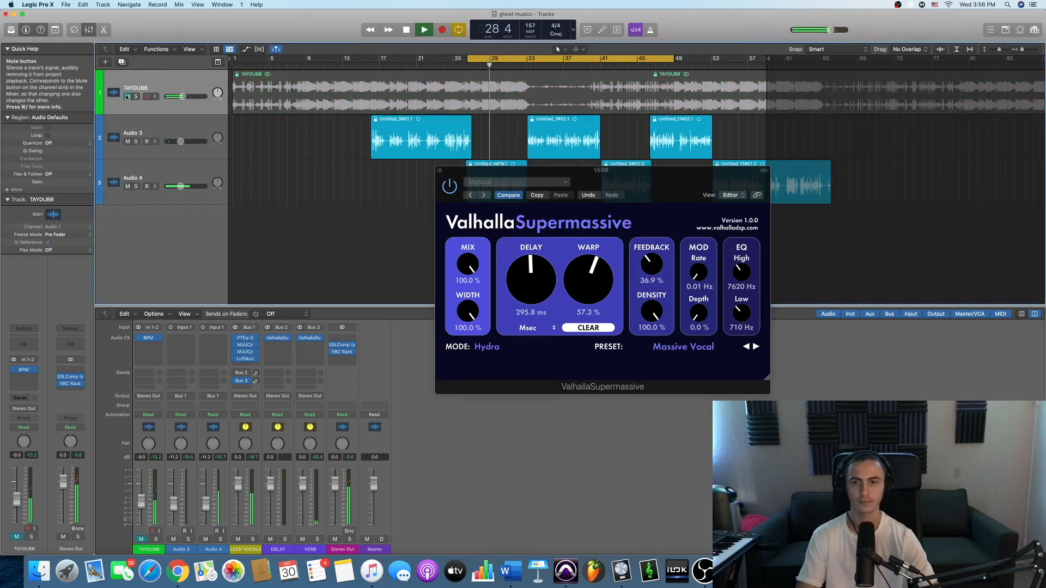
left_click(450, 185)
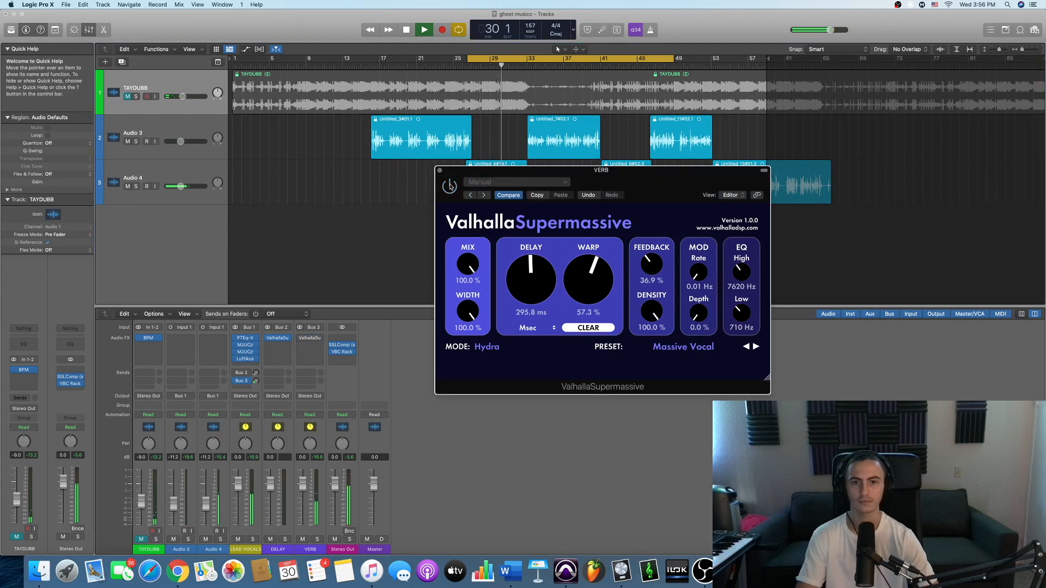
key("space")
key("space")
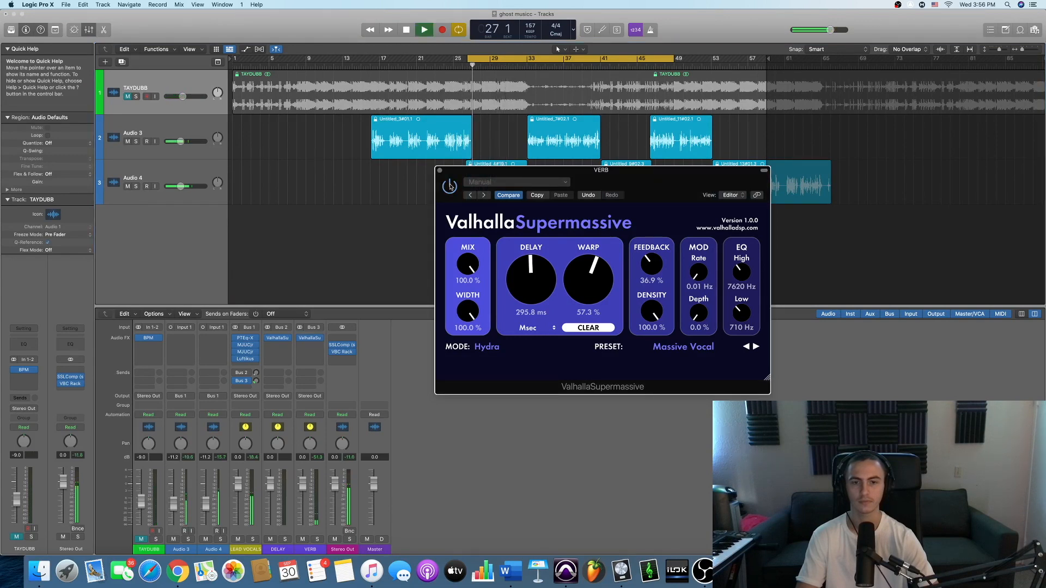
left_click(128, 97)
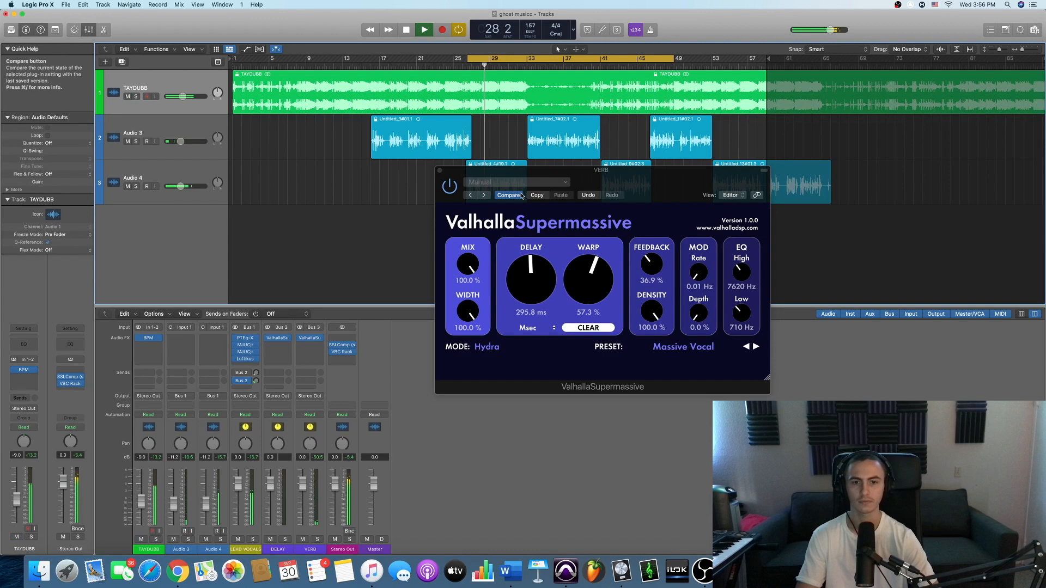
key("space")
- Raise the LEAD VOCALS channel's Bus 3 send, play the vocals while lowering it again, and stop playback
left_click_drag(660, 173, 643, 173)
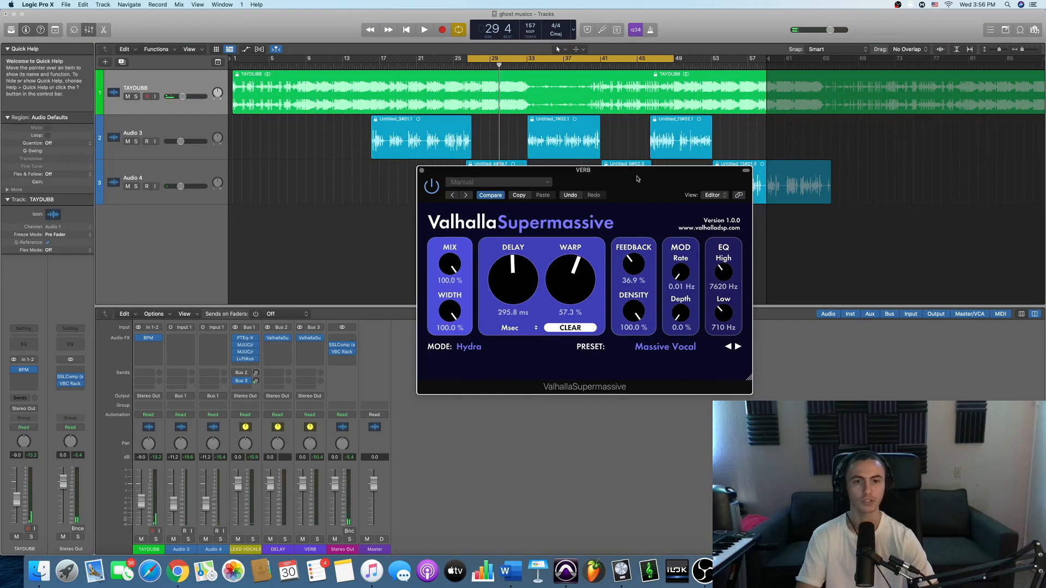
left_click_drag(638, 179, 618, 183)
left_click_drag(256, 380, 260, 359)
key("space")
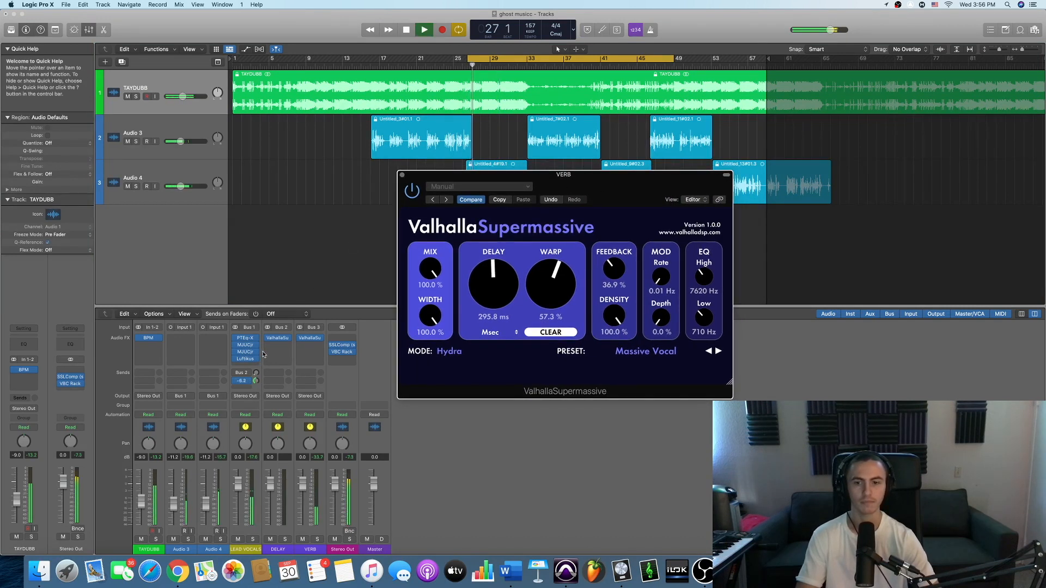
left_click_drag(260, 358, 243, 388)
key("space")
mouse_move(617, 181)
left_mouse_down()
mouse_move(548, 190)
mouse_move(607, 185)
left_mouse_up()
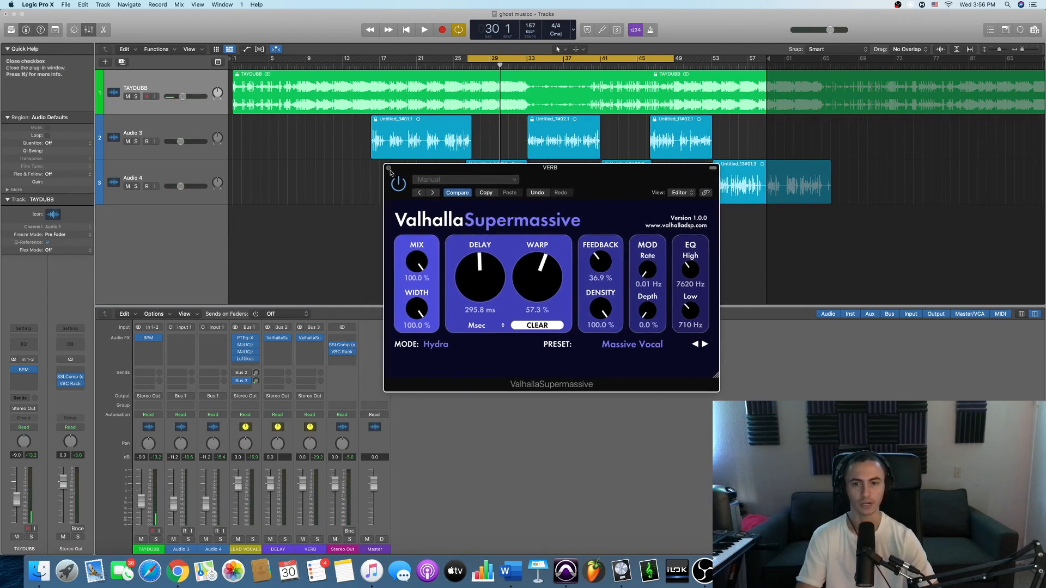
- Replace the reverb window with the DELAY channel's ValhallaSupermassive and set its EQ to 12520 Hz high and 460 Hz low
left_click(389, 169)
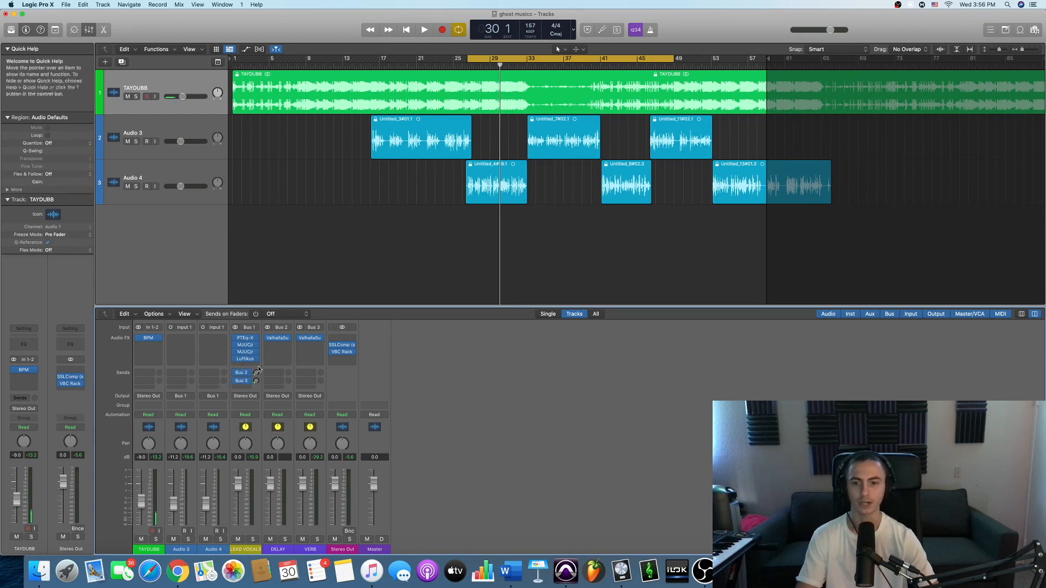
left_click(277, 339)
left_click_drag(561, 120, 686, 129)
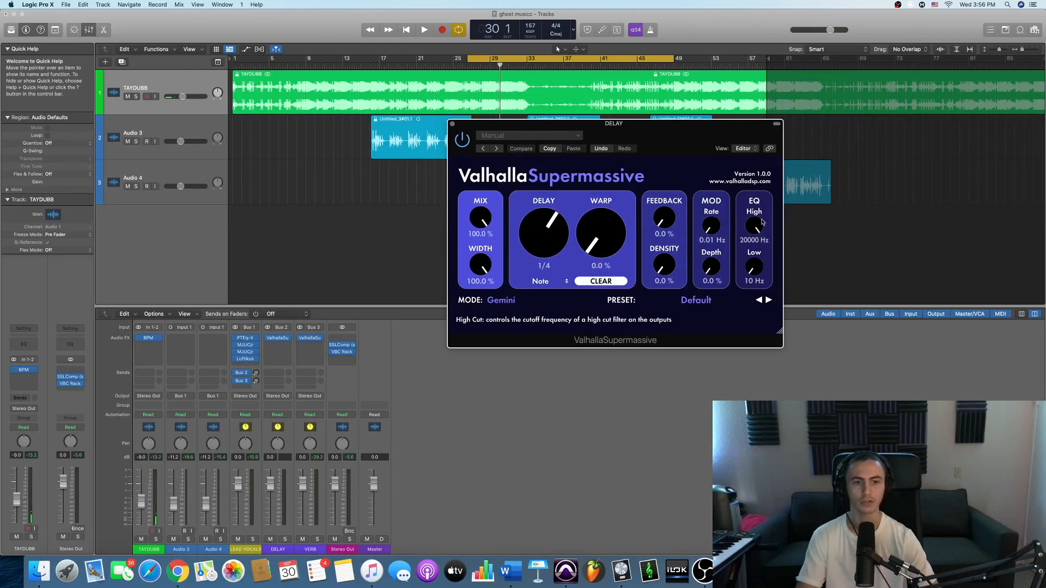
left_click_drag(753, 263, 758, 251)
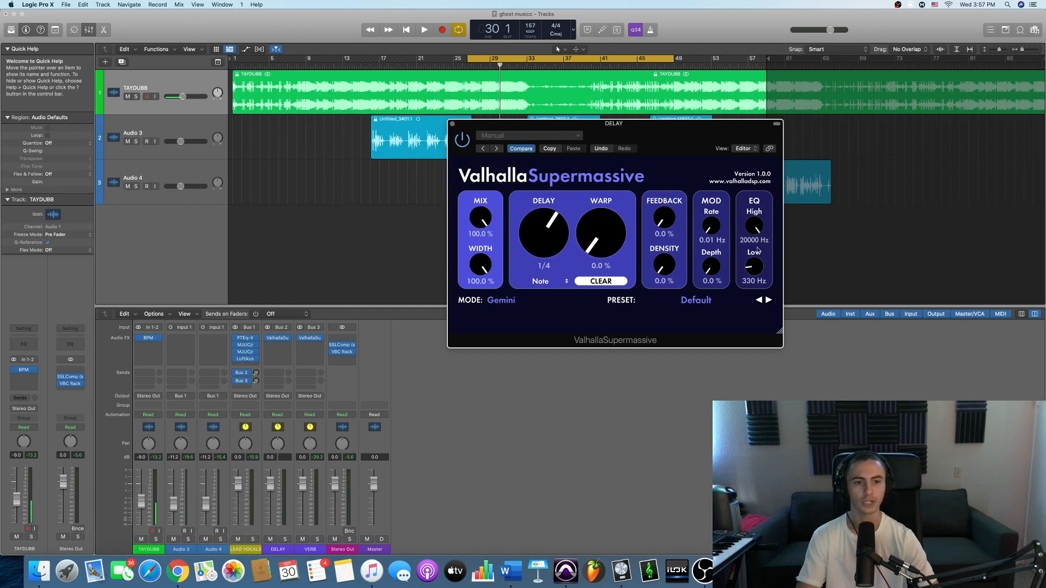
left_click_drag(755, 246, 747, 265)
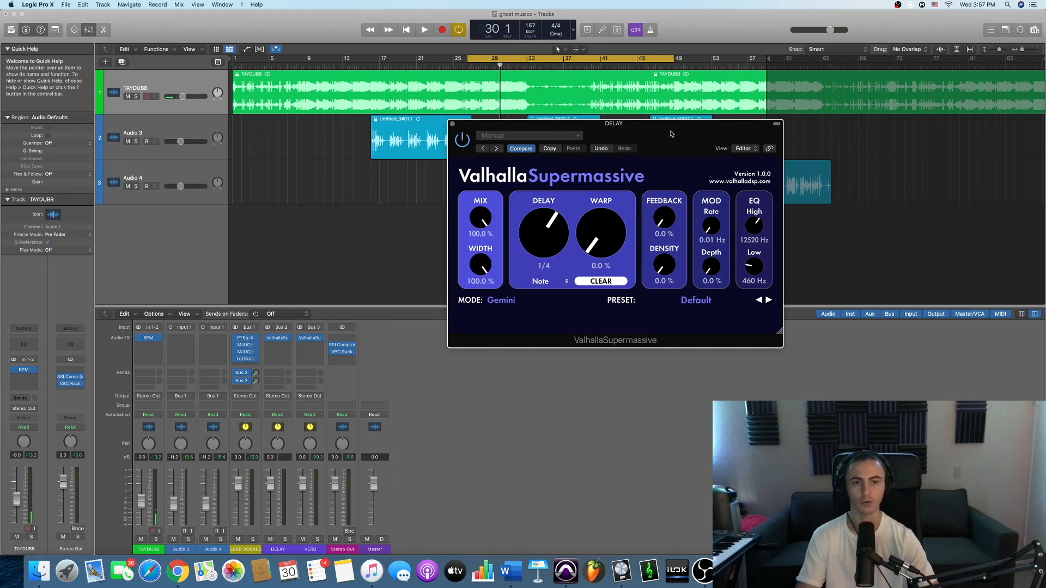
- Play the vocals while raising the LEAD VOCALS channel's Bus 2 send, stop playback and close the delay window
left_click_drag(676, 134, 636, 133)
key("space")
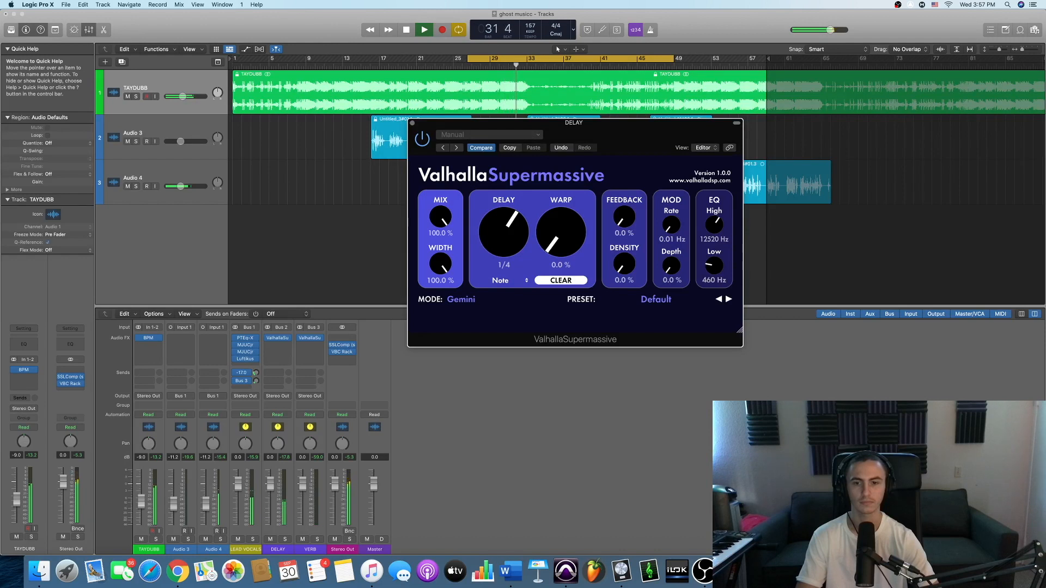
key("space")
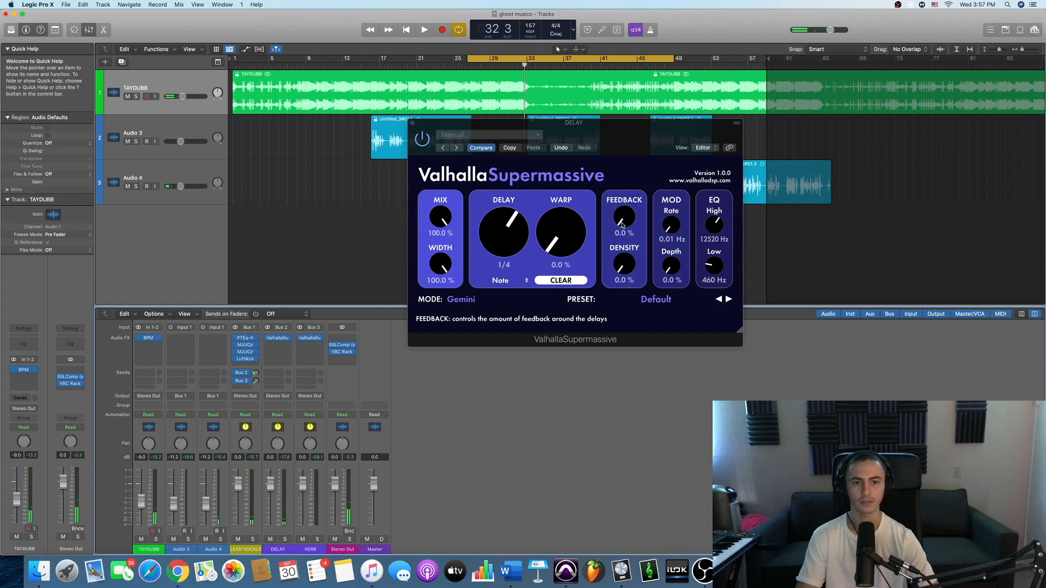
left_click(413, 124)
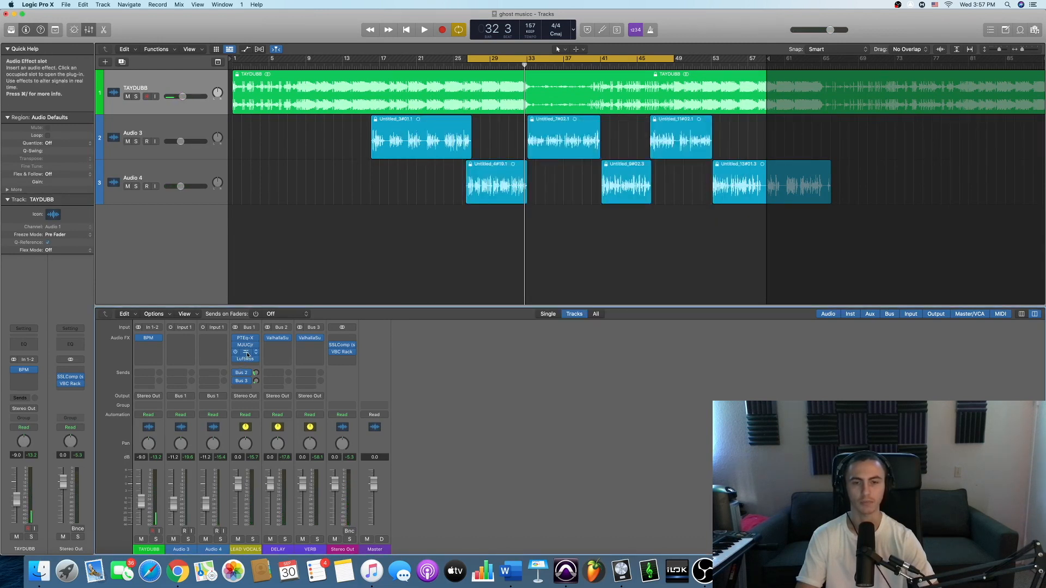
- Open the VERB channel's ValhallaSupermassive and the LEAD VOCALS channel's PTEq-X and place their windows side by side
left_click(309, 338)
left_click(310, 339)
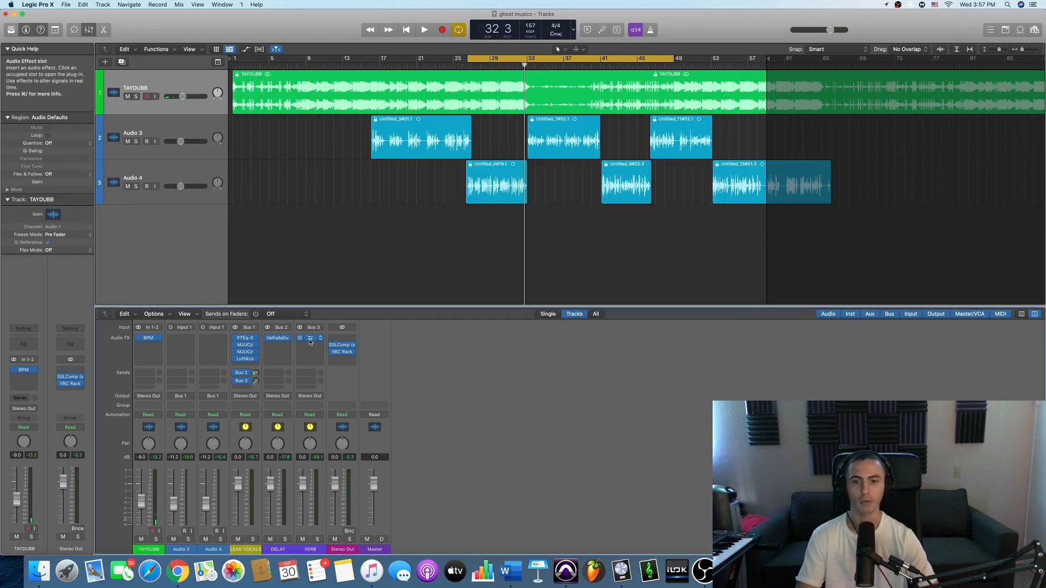
left_click(310, 340)
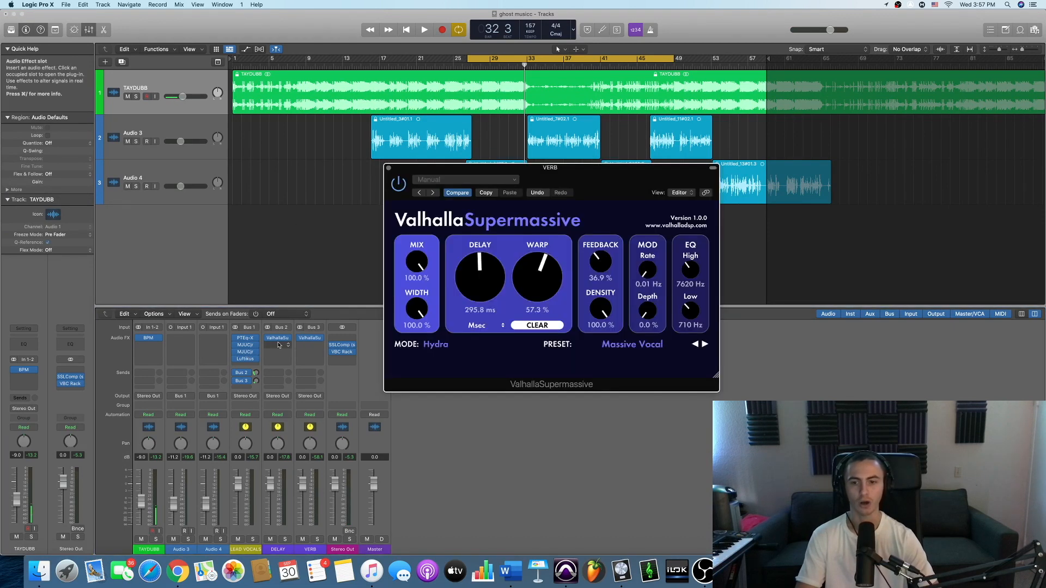
left_click(244, 339)
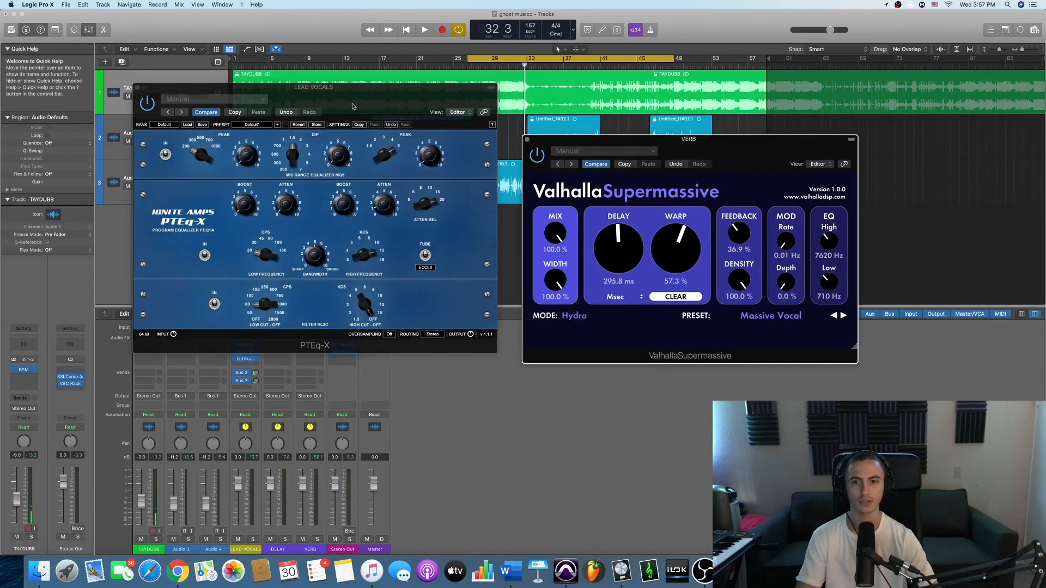
left_click_drag(353, 106, 359, 83)
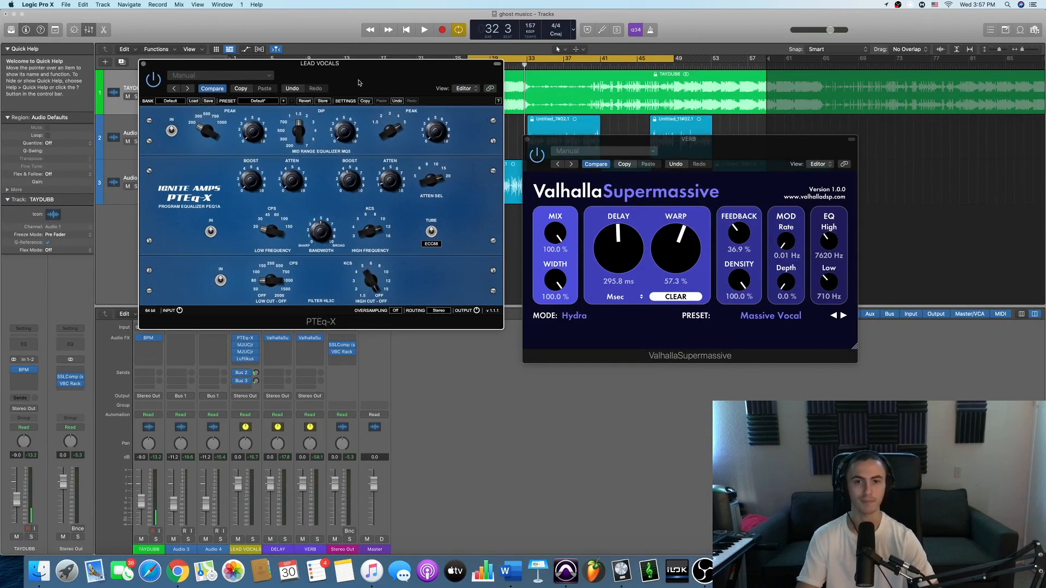
left_click_drag(359, 83, 364, 70)
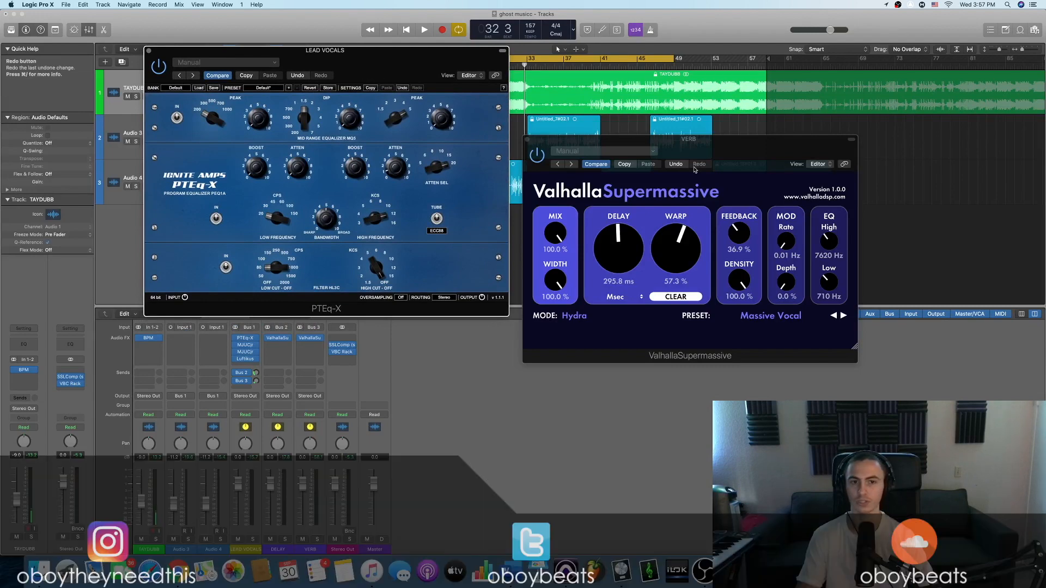
- Close the ValhallaSupermassive and PTEq-X windows
left_click_drag(545, 148, 533, 146)
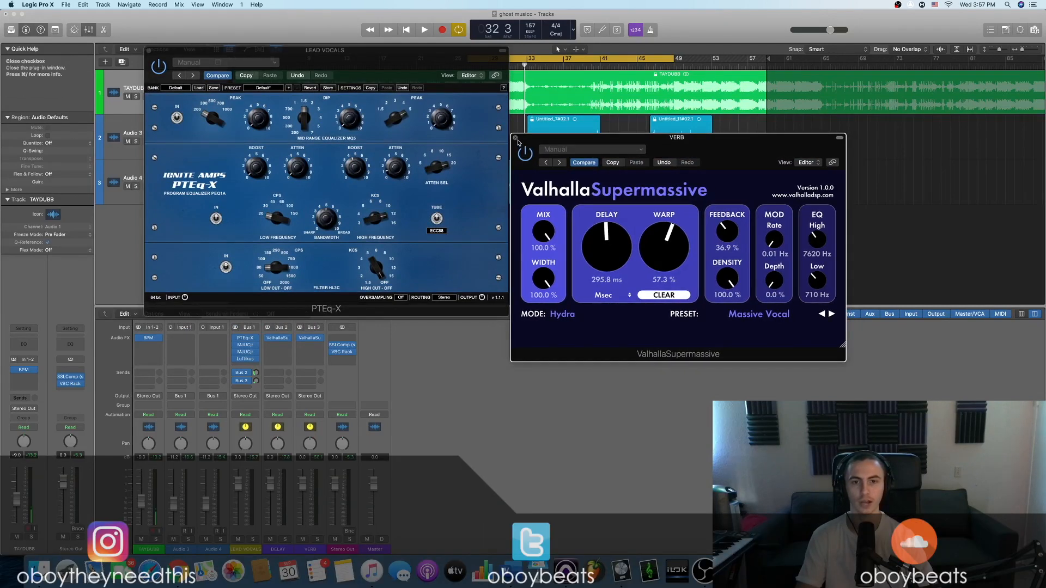
left_click(515, 137)
left_click_drag(370, 83, 480, 87)
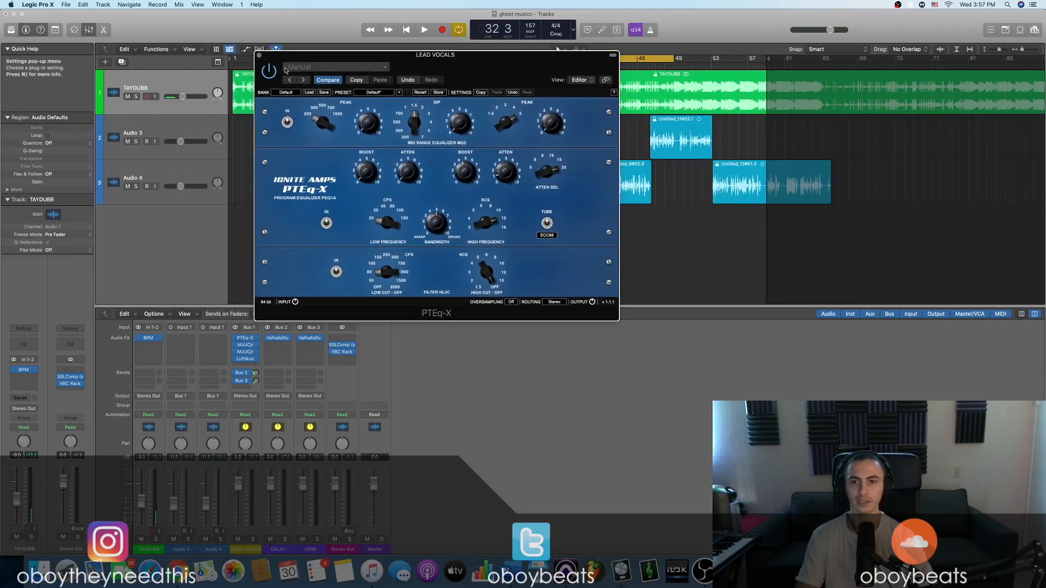
left_click(260, 57)
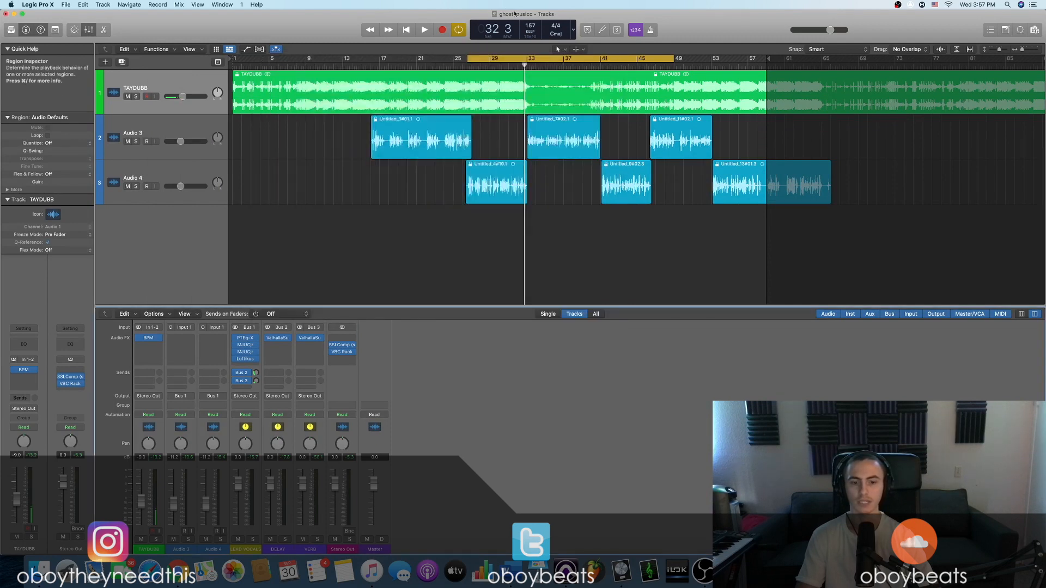